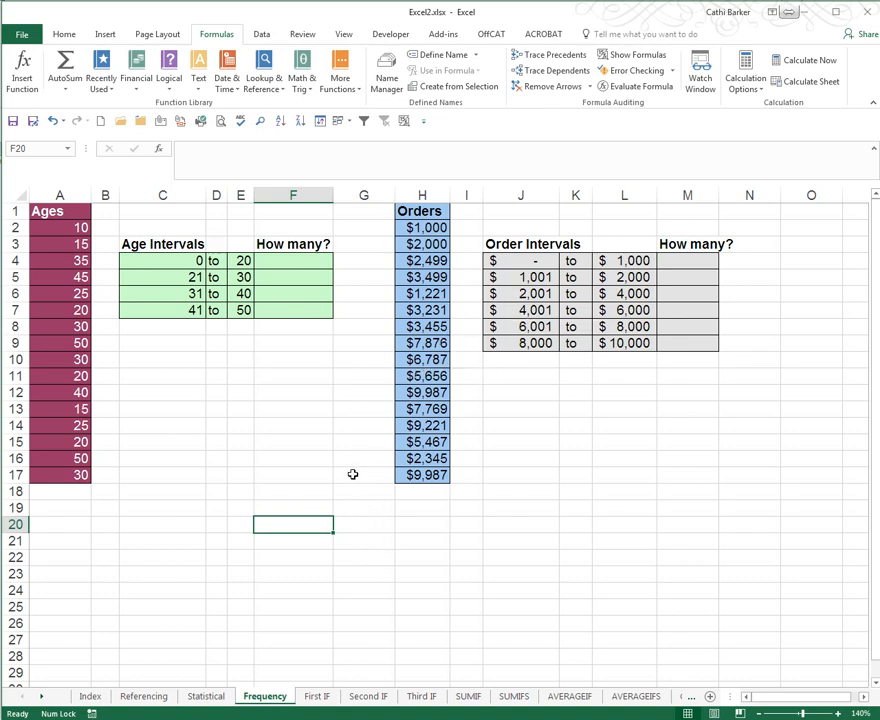
pyautogui.click(58, 229)
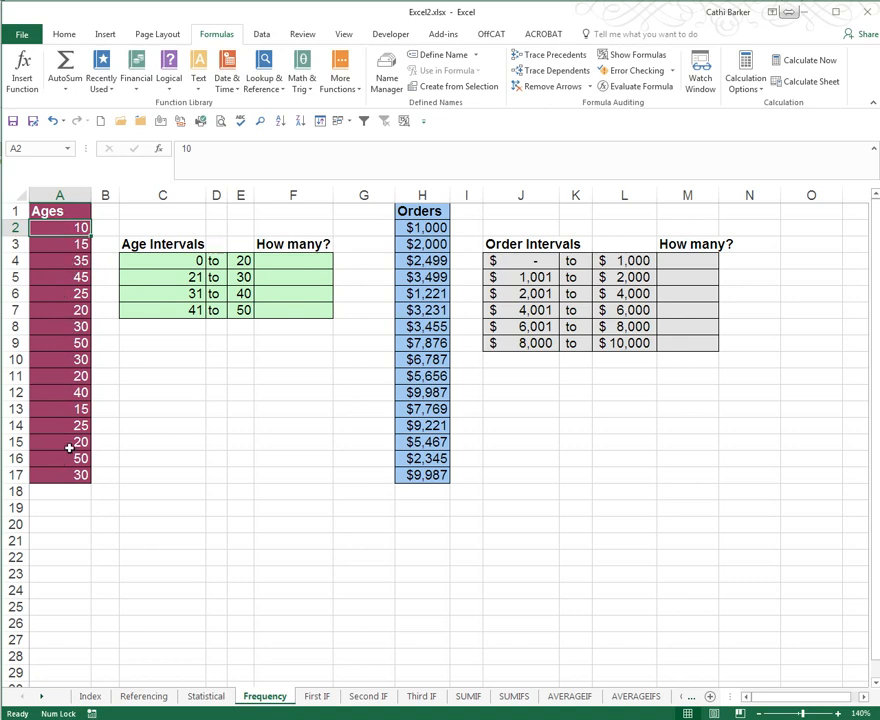
pyautogui.click(67, 326)
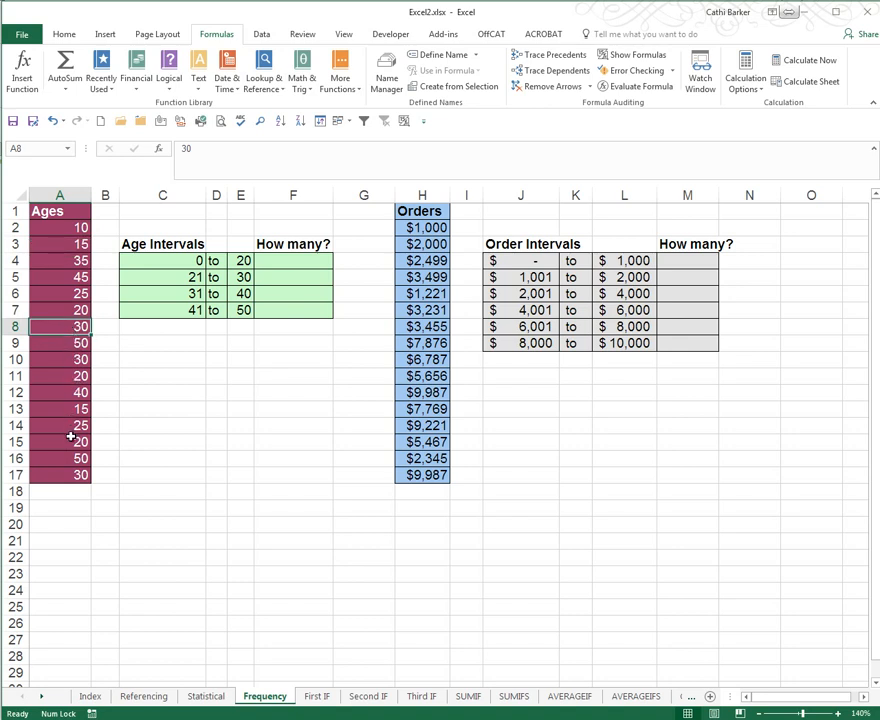
pyautogui.click(72, 228)
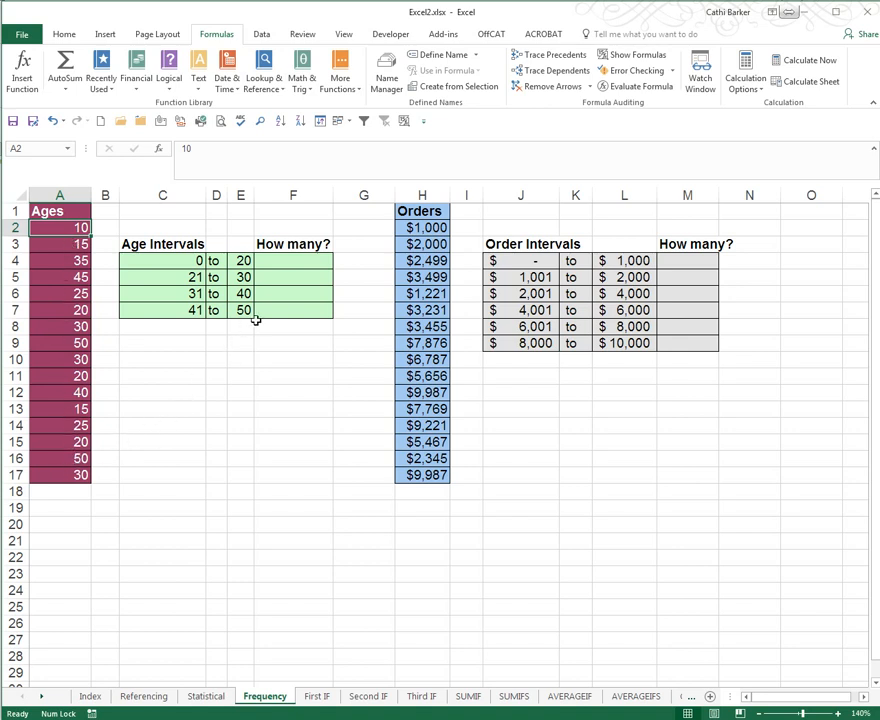
pyautogui.click(241, 260)
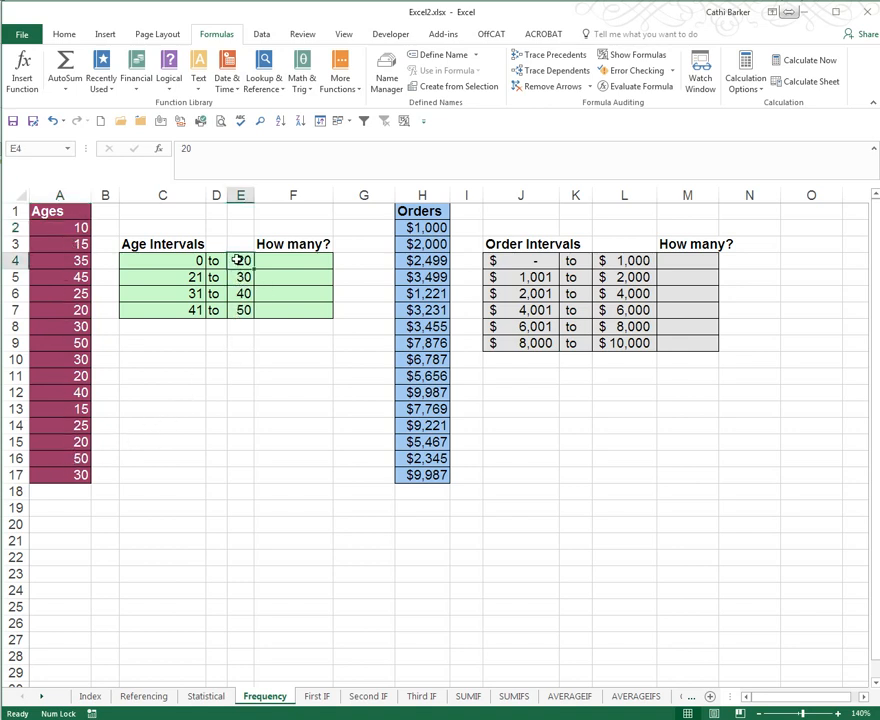
# - Change the heading in cell C3 to "Age Bins"
pyautogui.click(180, 245)
pyautogui.doubleClick(204, 148)
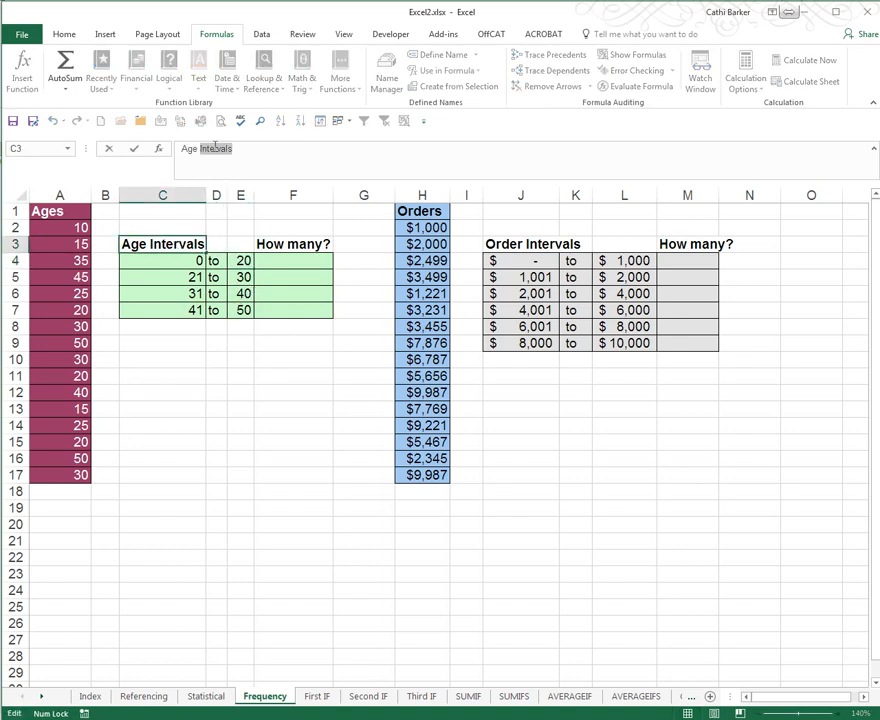
pyautogui.write('Bins')
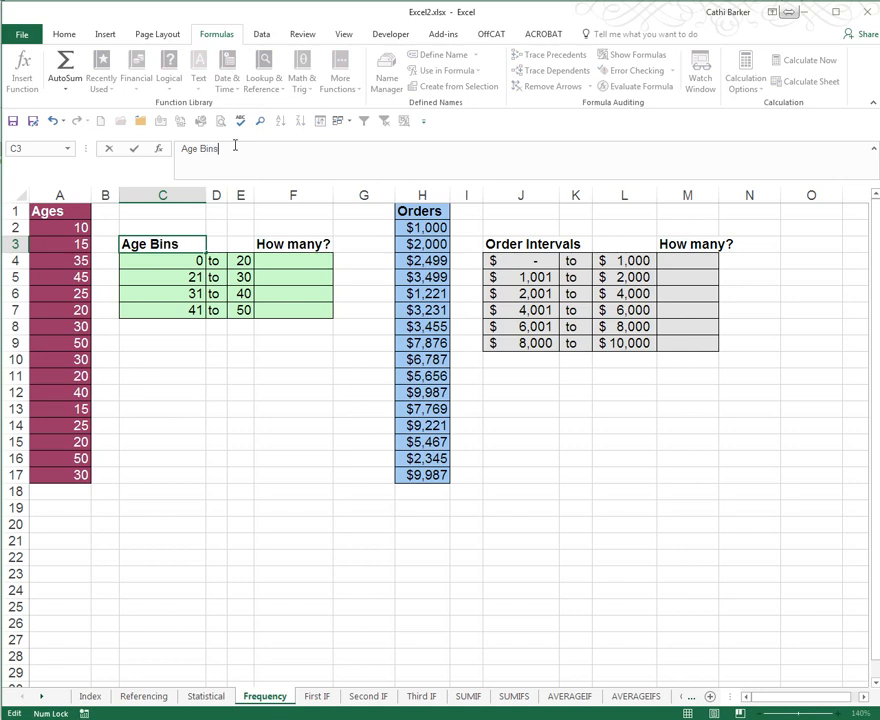
pyautogui.hotkey('ctrl', 'Return')
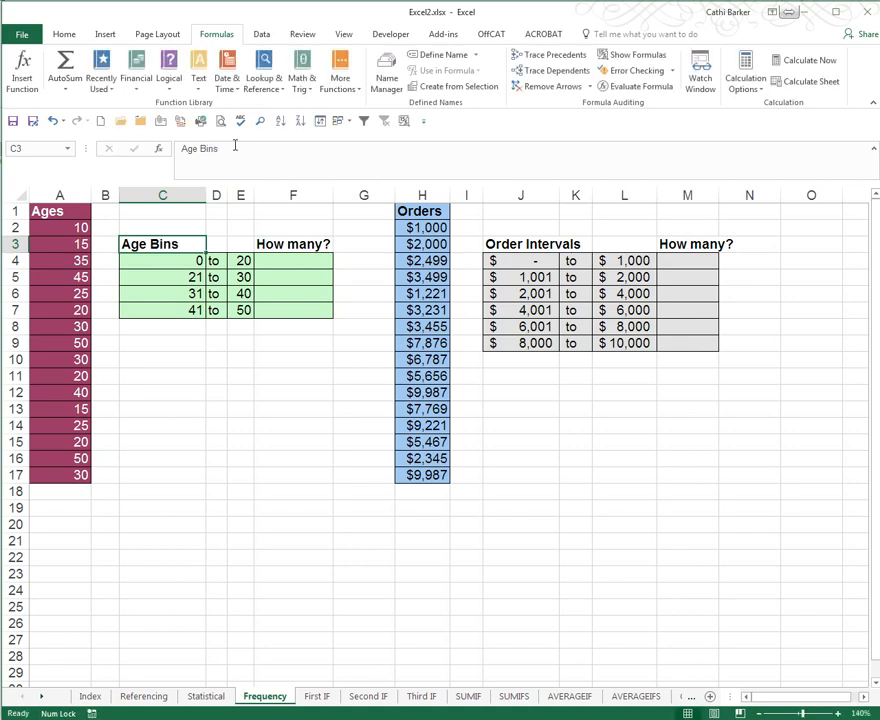
pyautogui.click(292, 263)
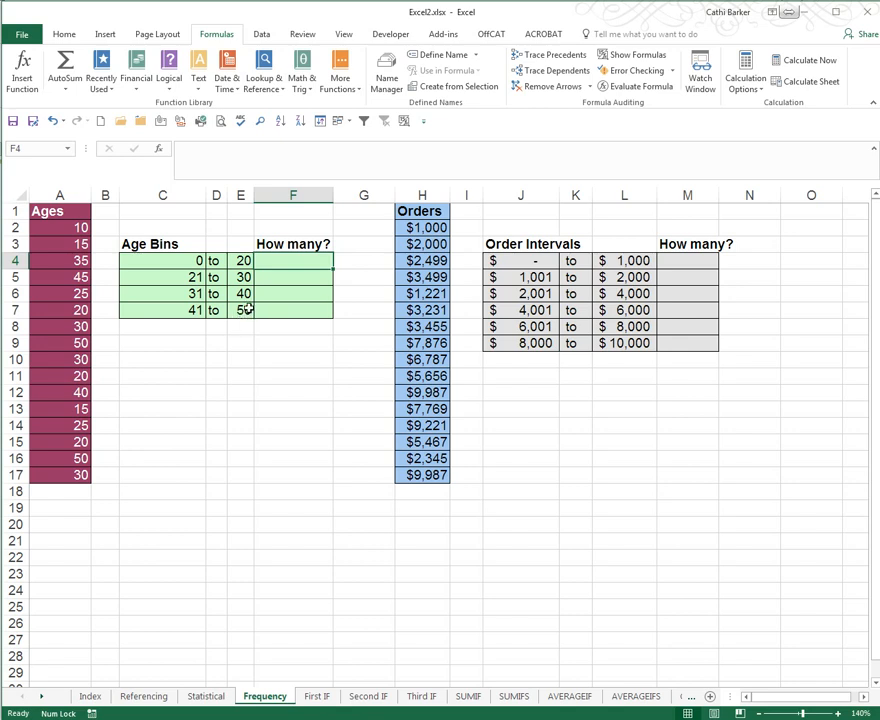
pyautogui.click(273, 283)
pyautogui.click(282, 296)
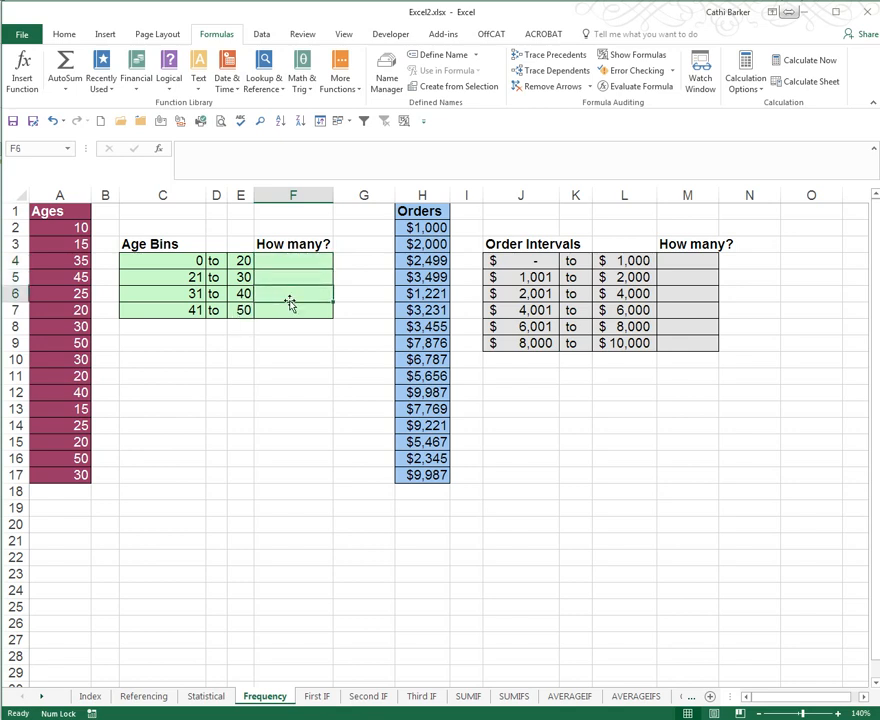
pyautogui.click(293, 308)
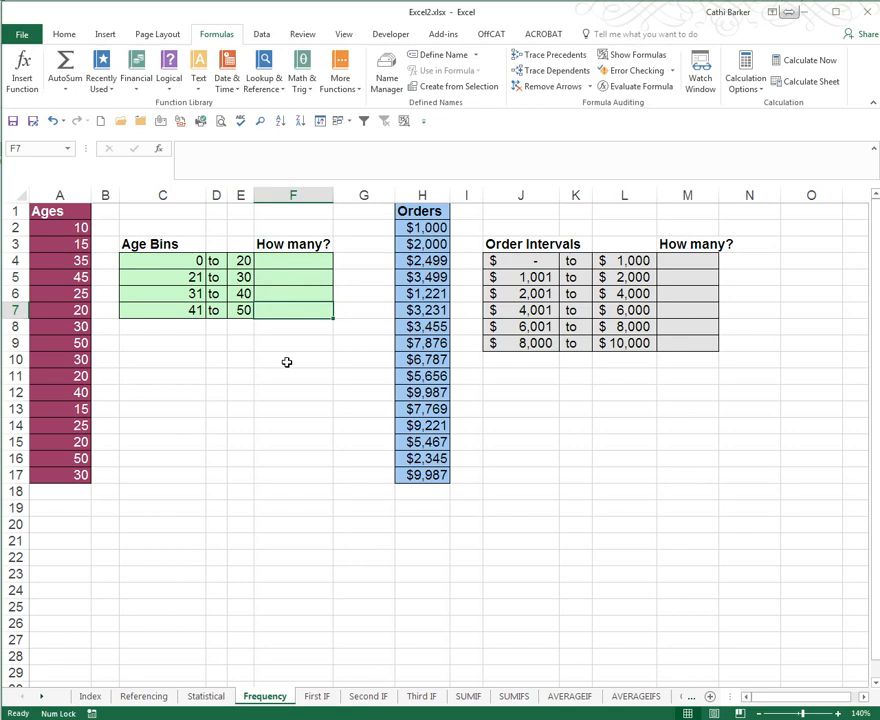
# - Enter =FREQUENCY(A2:A17,E4:E7) in F4 to count the ages in the first bin, keeping the cell selected
pyautogui.click(295, 261)
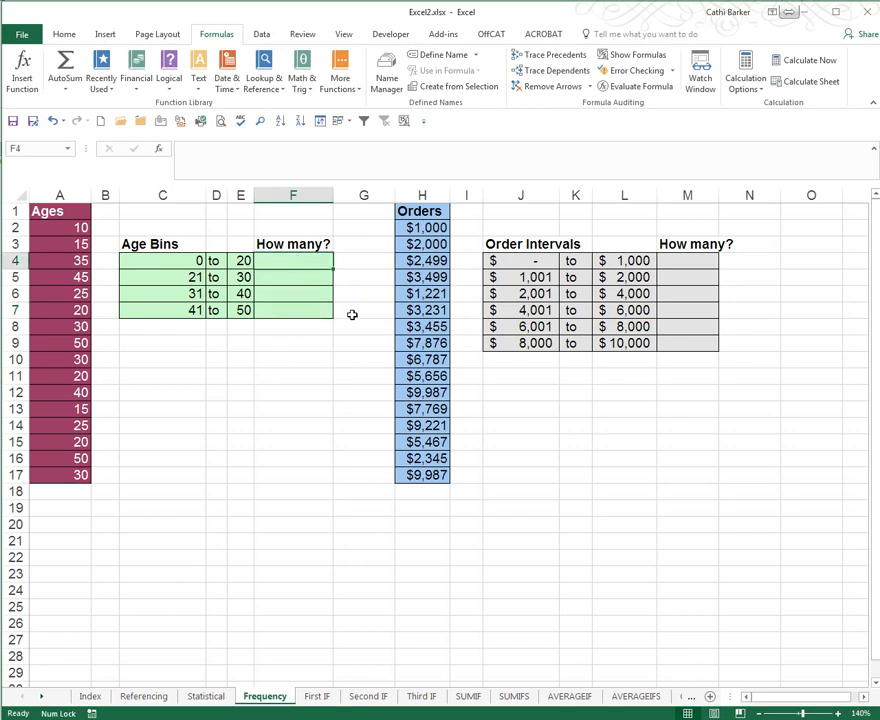
pyautogui.write('=fr')
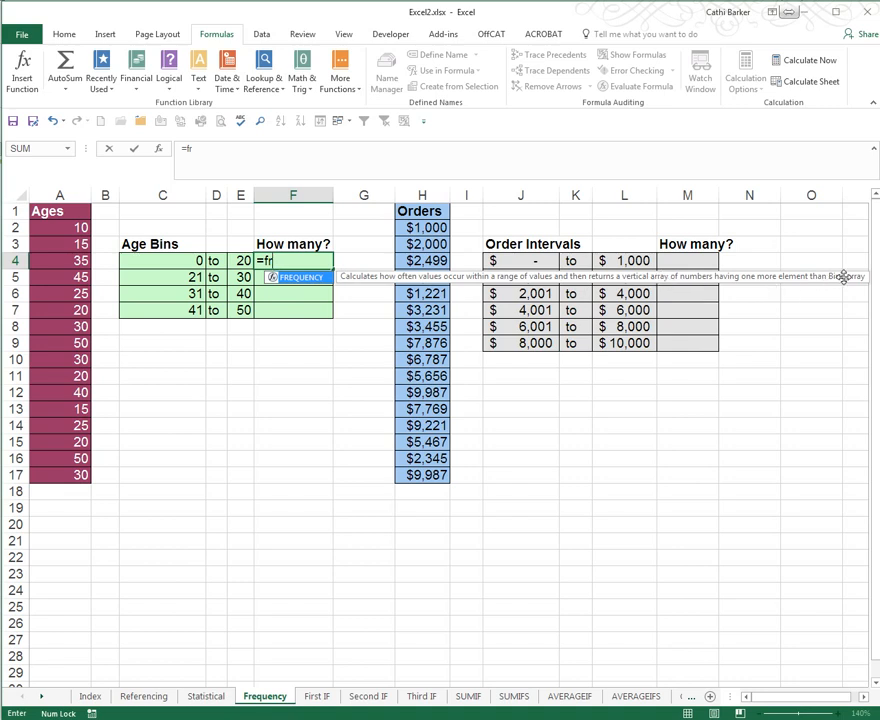
pyautogui.doubleClick(309, 281)
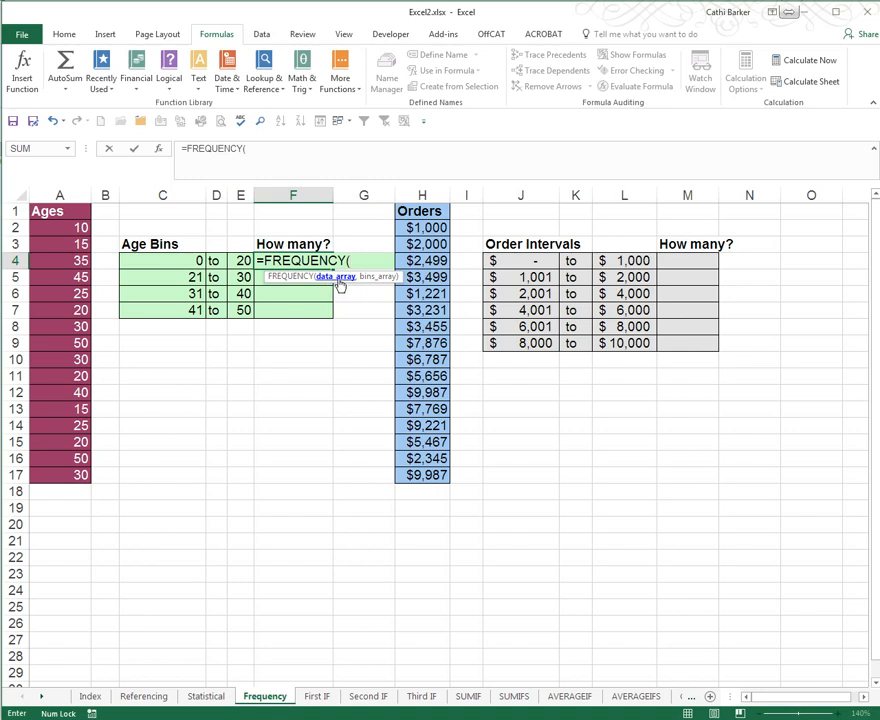
pyautogui.moveTo(67, 230); pyautogui.dragTo(63, 473)
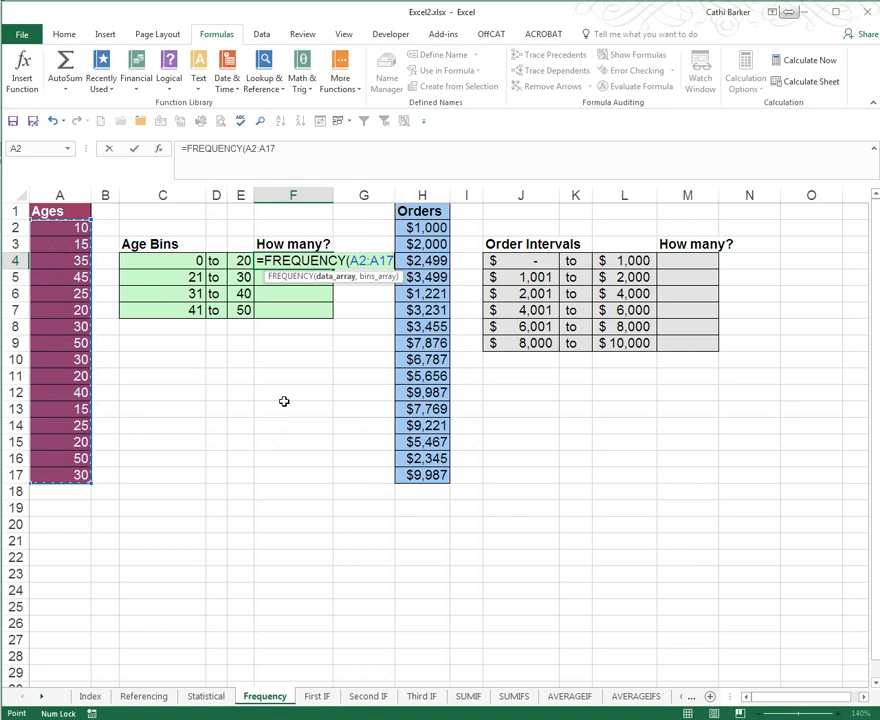
pyautogui.write(',')
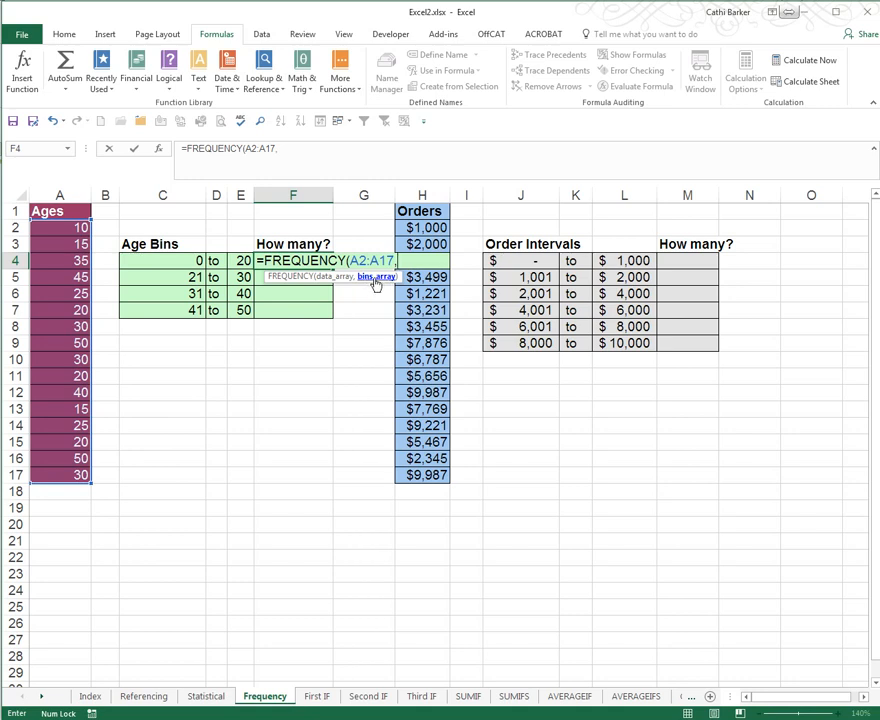
pyautogui.click(243, 260)
pyautogui.moveTo(243, 260); pyautogui.dragTo(243, 277)
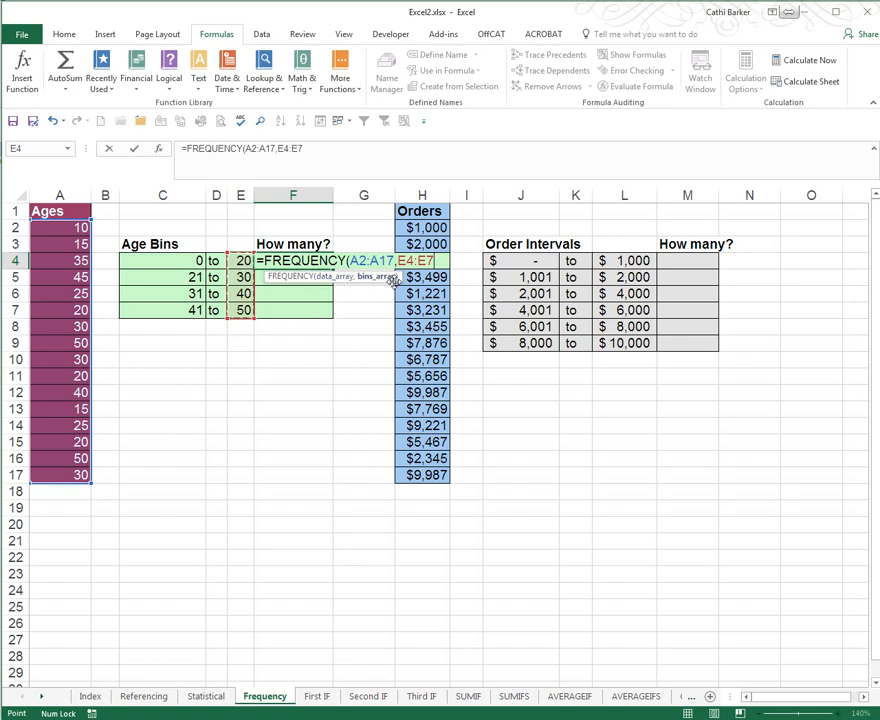
pyautogui.hotkey('ctrl', 'Return')
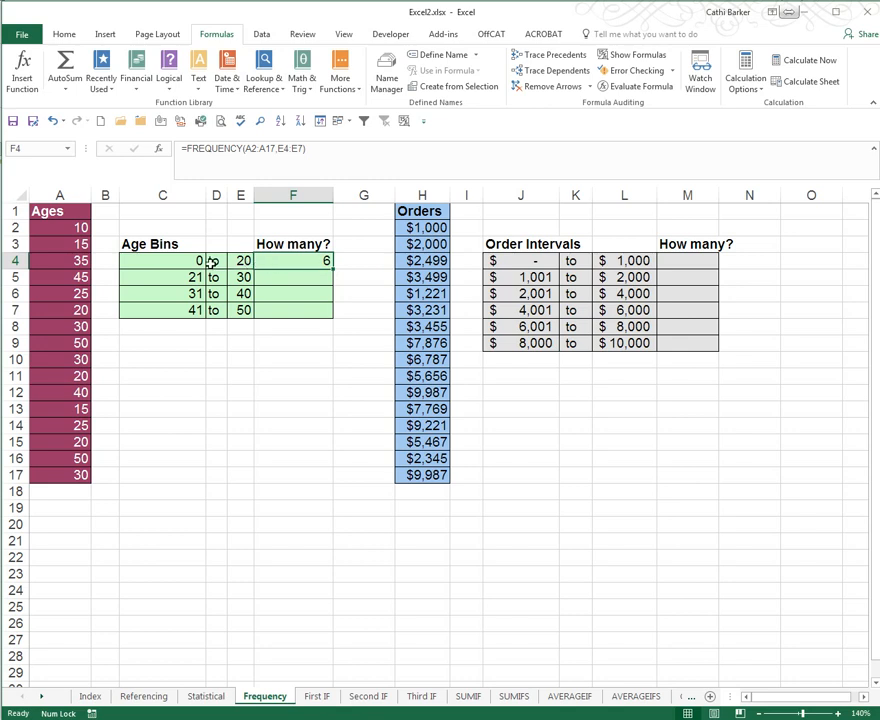
# - Check the first bin's count against the individual ages of 20 or below in the Ages column
pyautogui.click(84, 228)
pyautogui.click(79, 245)
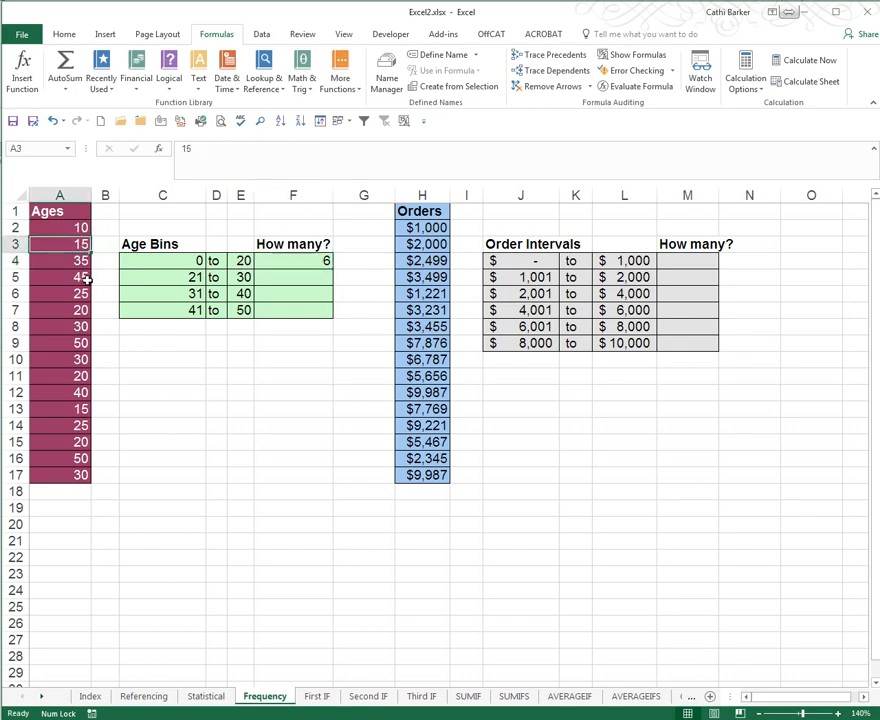
pyautogui.click(77, 310)
pyautogui.click(80, 376)
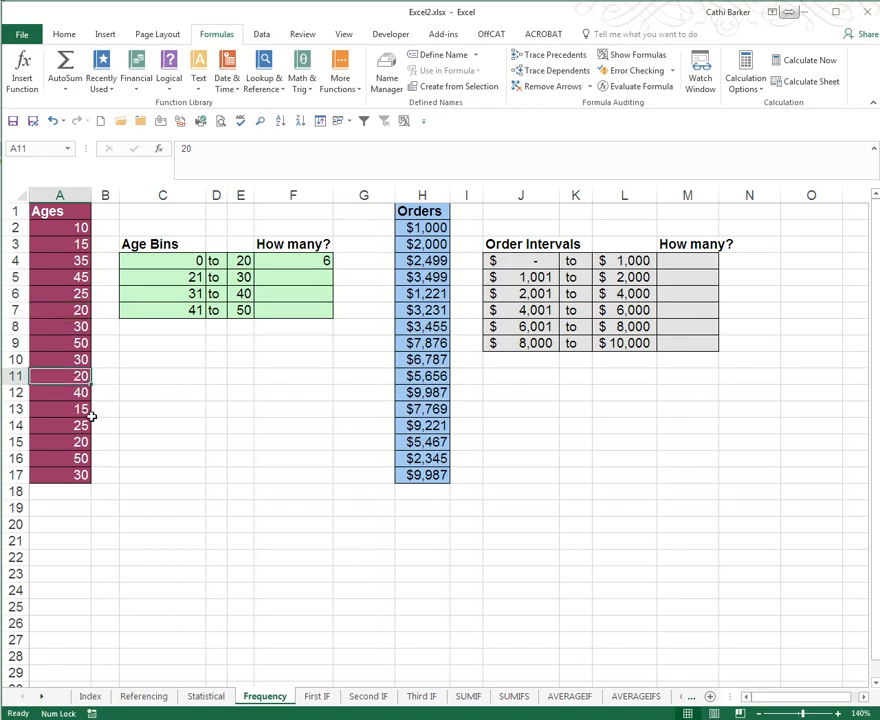
pyautogui.click(76, 409)
pyautogui.click(78, 443)
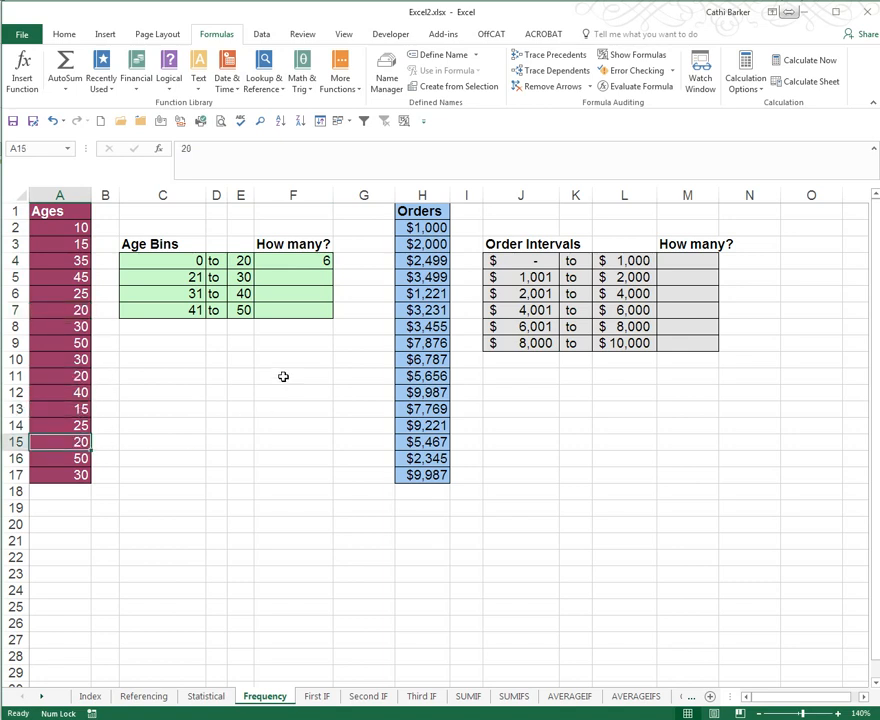
# - Copy the FREQUENCY formula from F4 down through F7
pyautogui.click(327, 261)
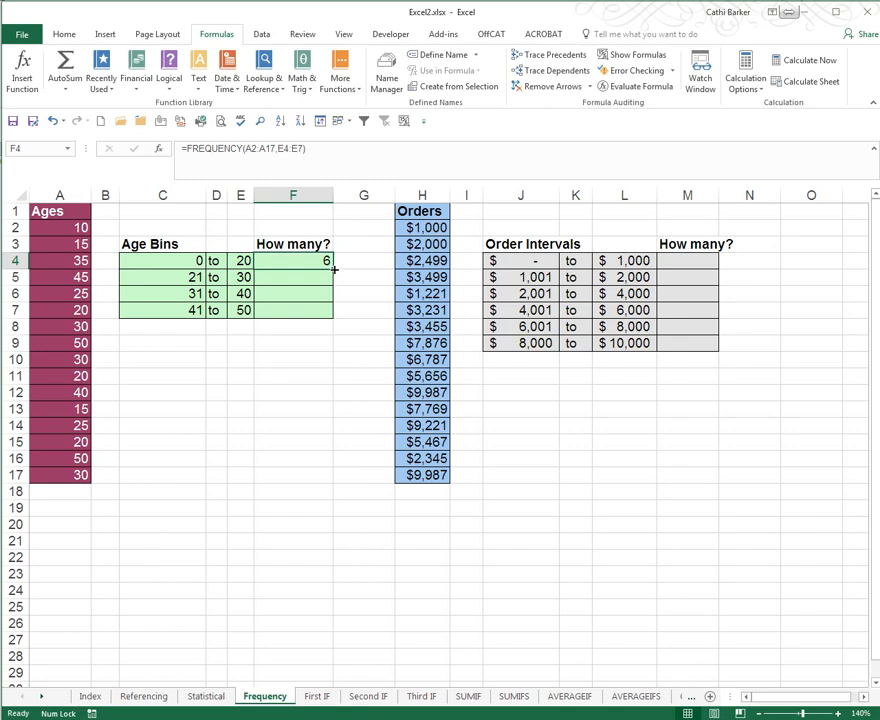
pyautogui.moveTo(334, 268); pyautogui.dragTo(333, 318)
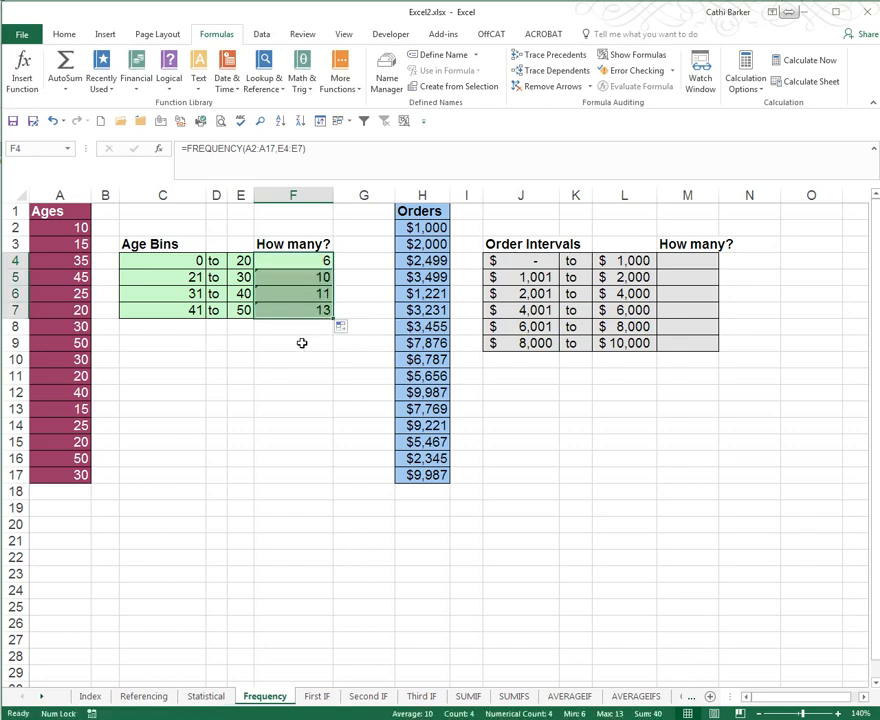
pyautogui.click(301, 343)
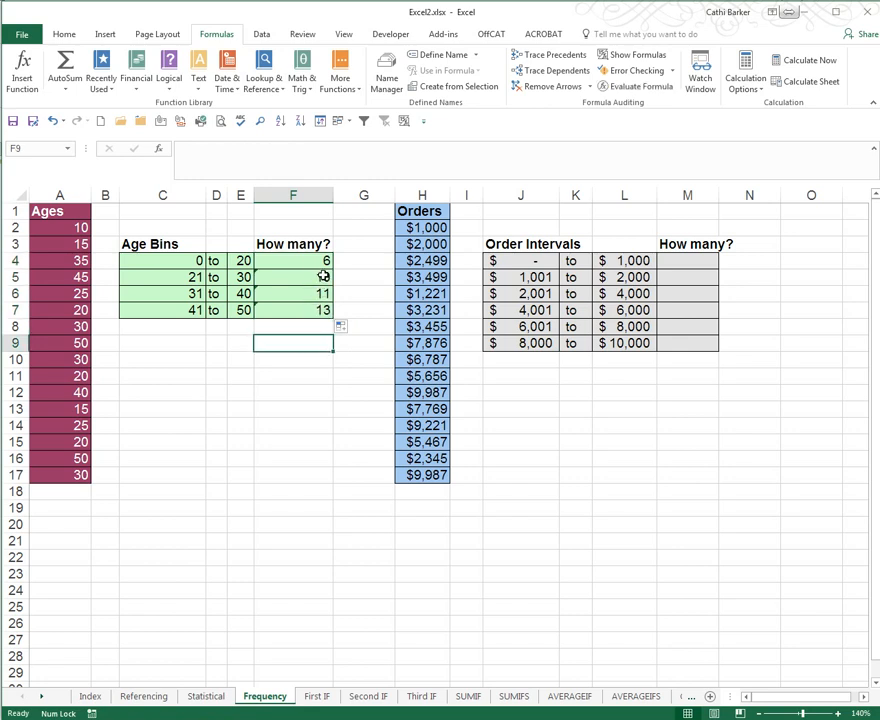
# - Examine the copied formula in F5 and the range of counts in F4:F7
pyautogui.click(275, 281)
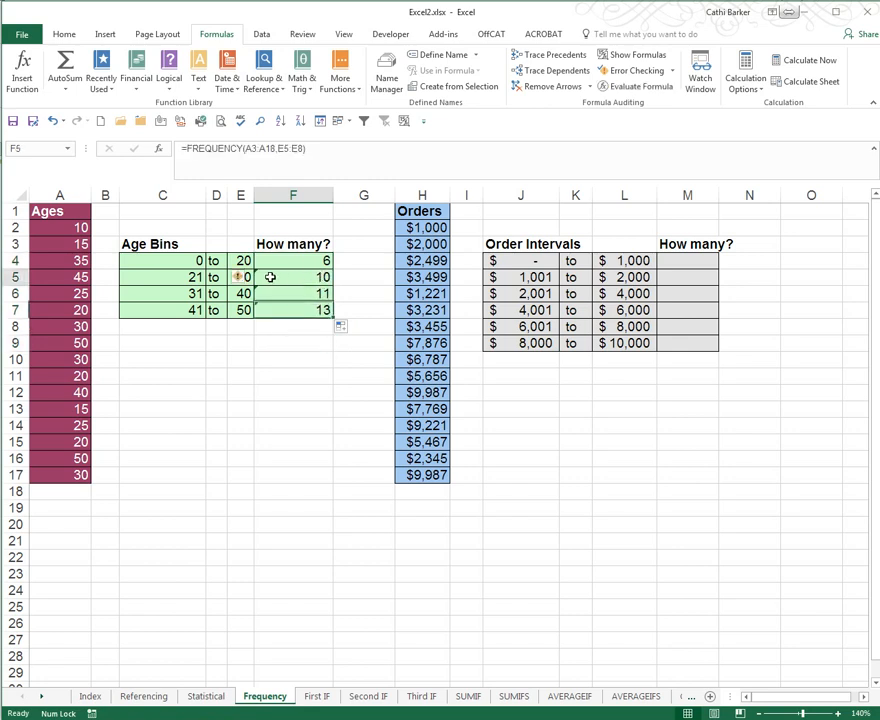
pyautogui.moveTo(245, 285)
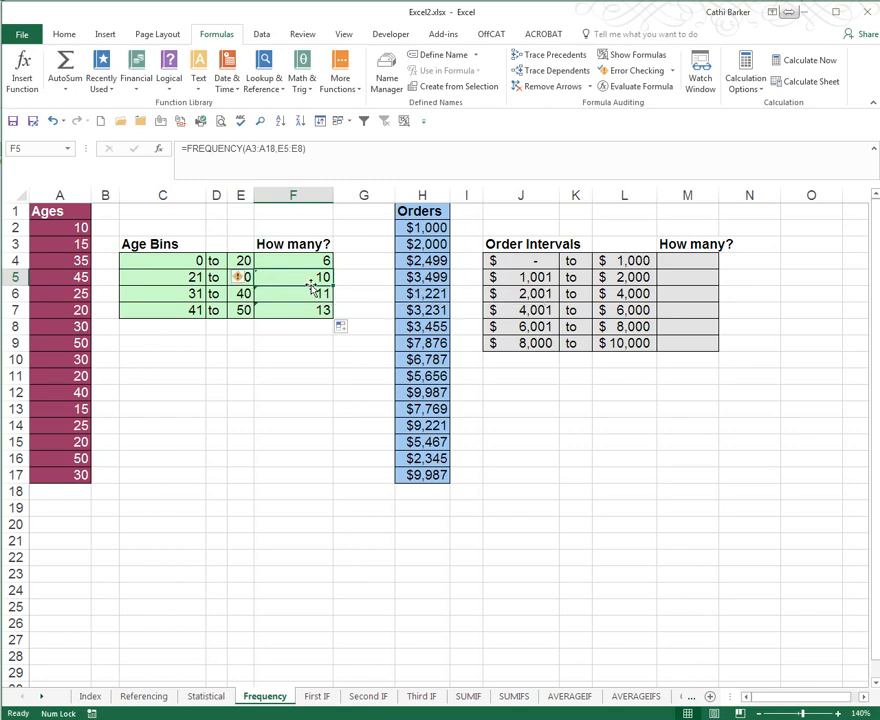
pyautogui.moveTo(308, 257); pyautogui.dragTo(311, 311)
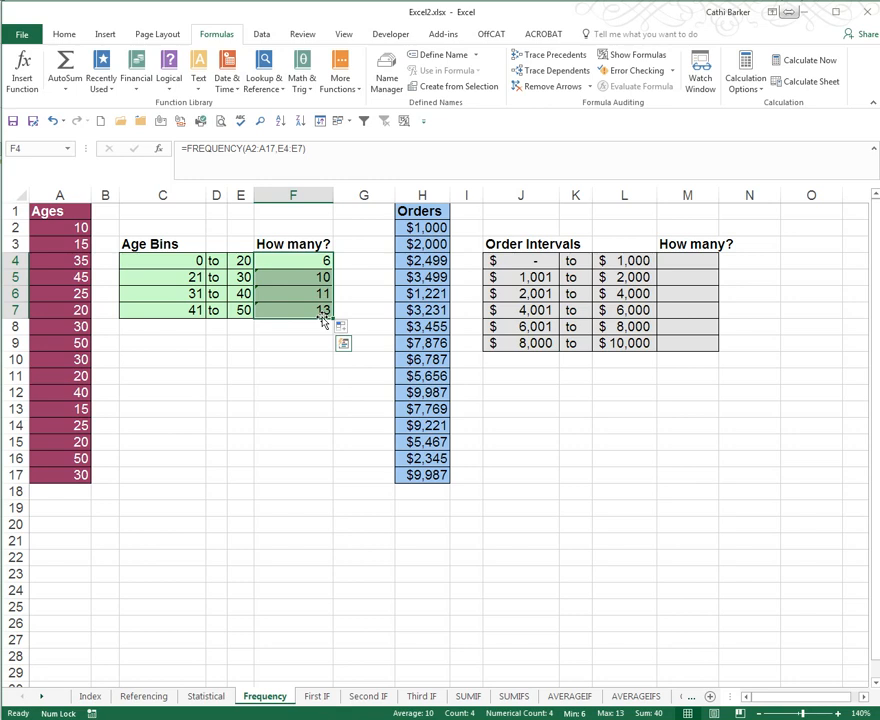
# - Show the sheet's formulas instead of results, narrowing column C and widening column F to fit the full FREQUENCY formulas
pyautogui.click(298, 256)
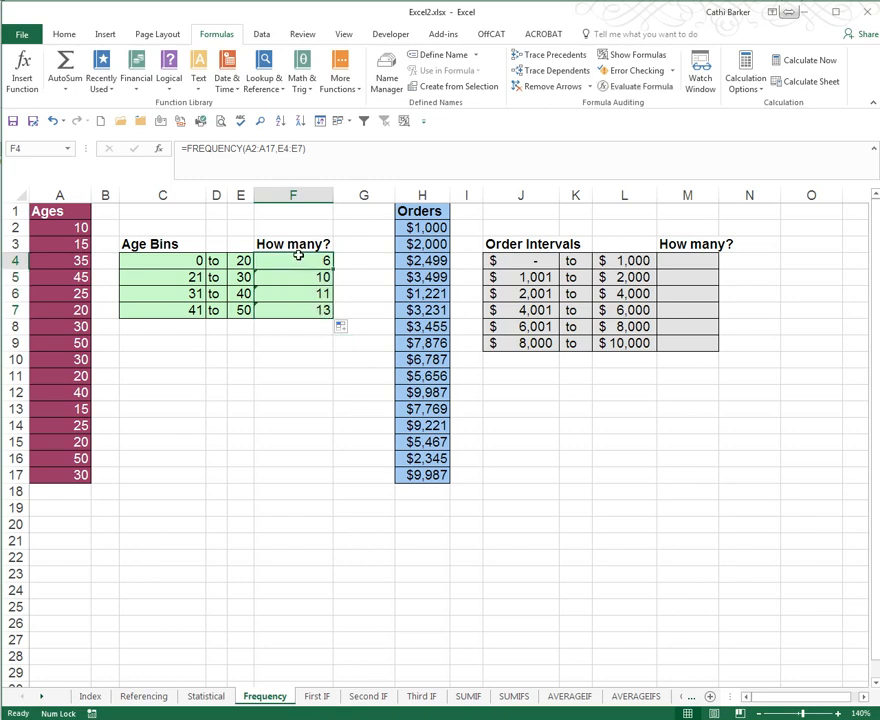
pyautogui.click(405, 122)
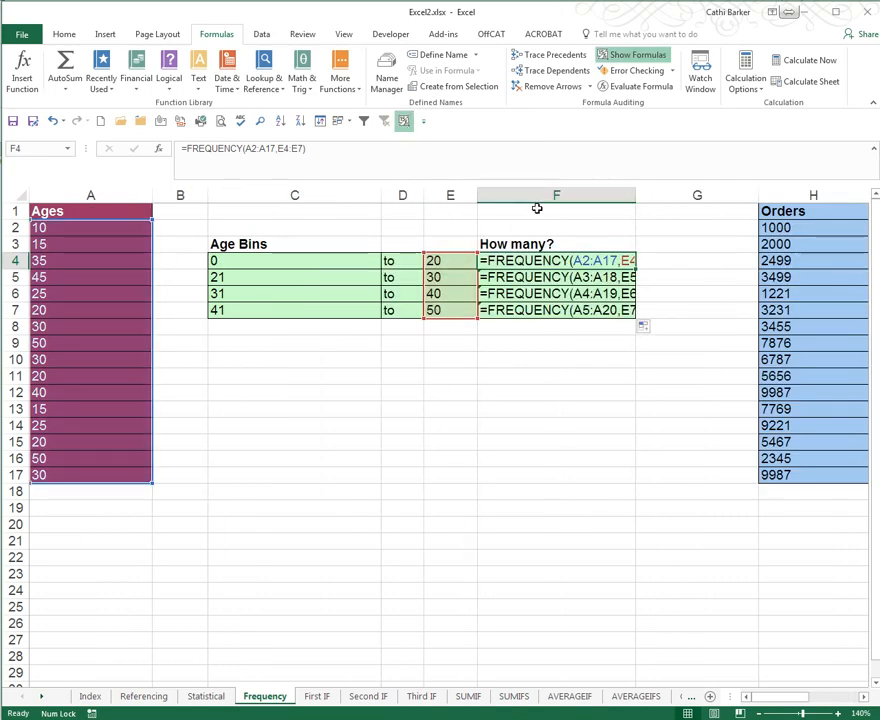
pyautogui.moveTo(379, 194); pyautogui.dragTo(298, 196)
pyautogui.moveTo(556, 194); pyautogui.dragTo(617, 194)
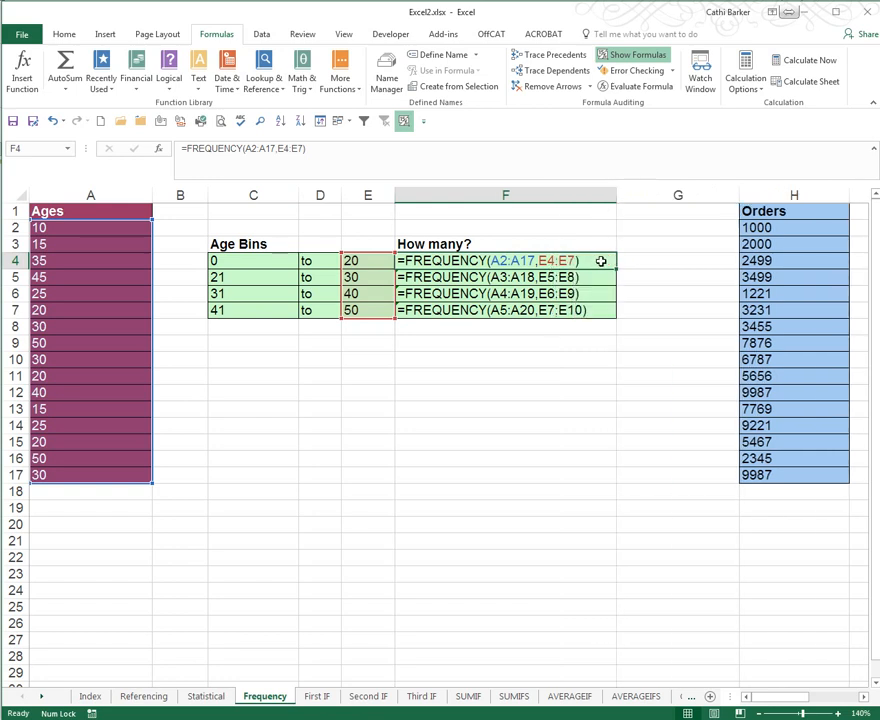
# - Inspect the data and bin ranges referenced by each formula in F4:F7, and return the sheet to showing results
pyautogui.doubleClick(530, 260)
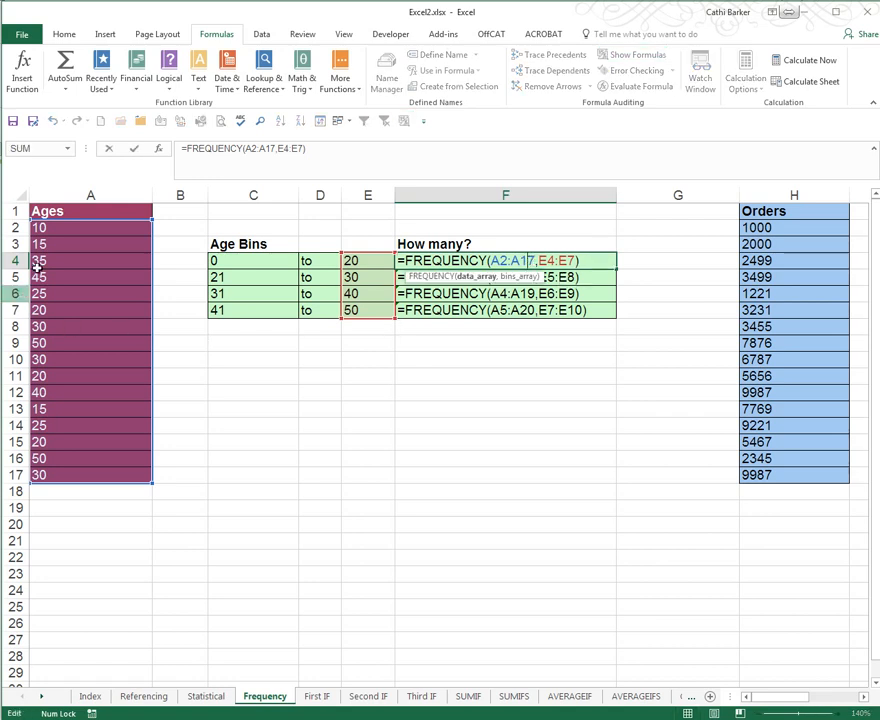
pyautogui.click(569, 260)
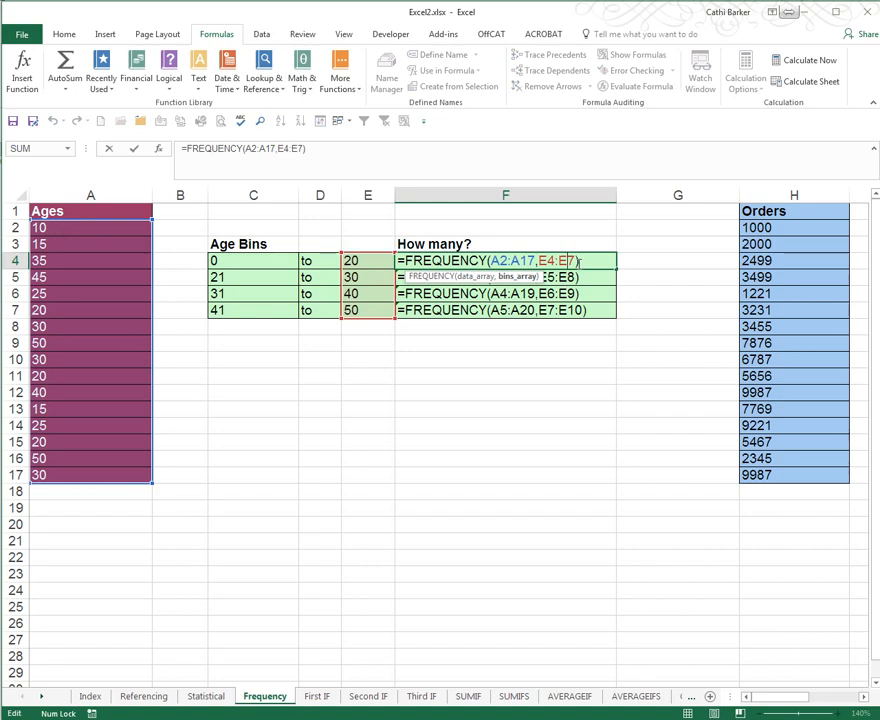
pyautogui.click(564, 279)
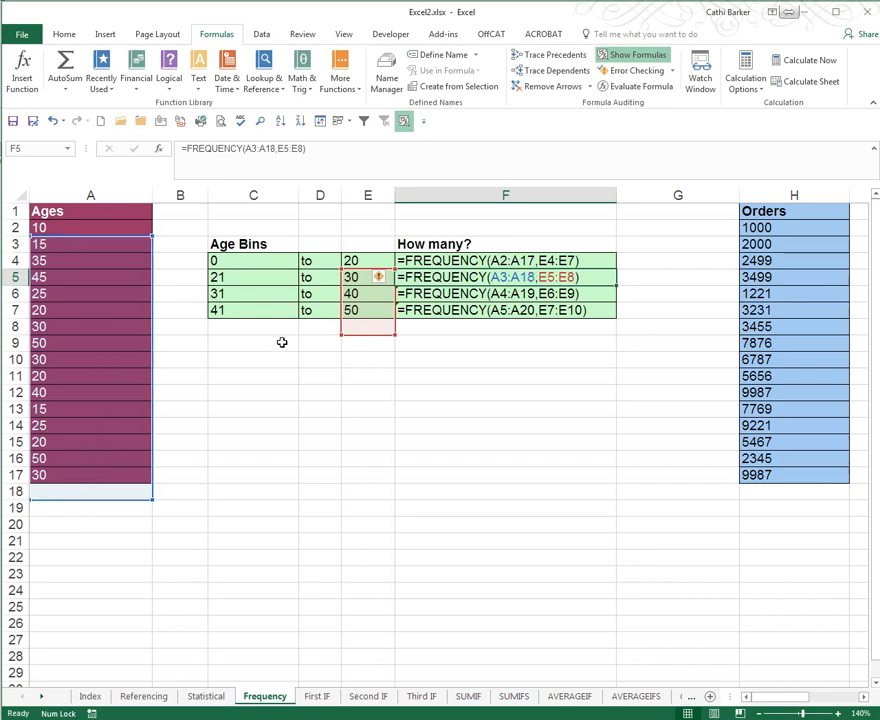
pyautogui.click(470, 293)
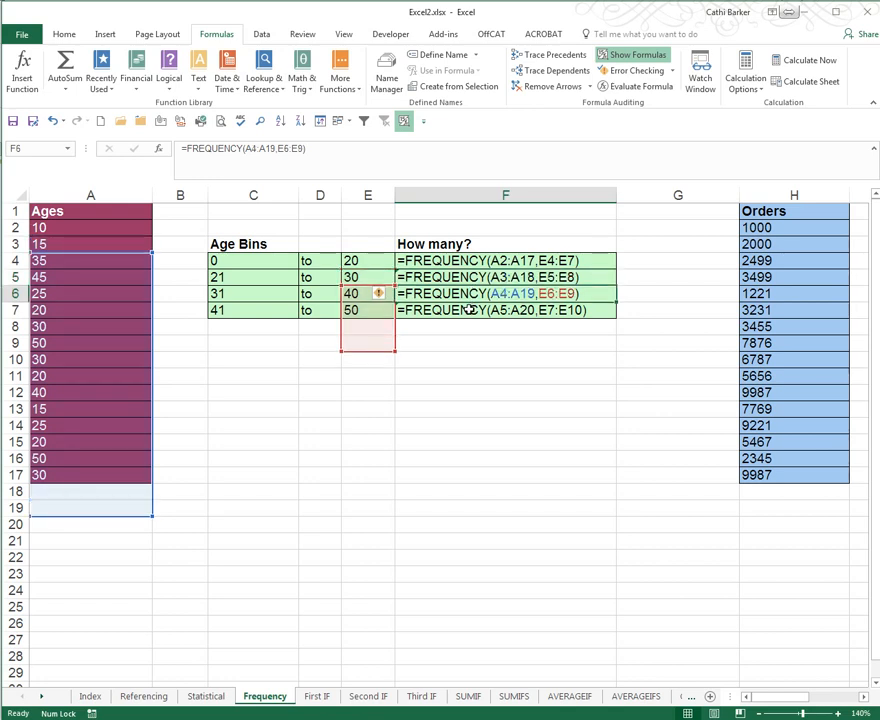
pyautogui.click(470, 310)
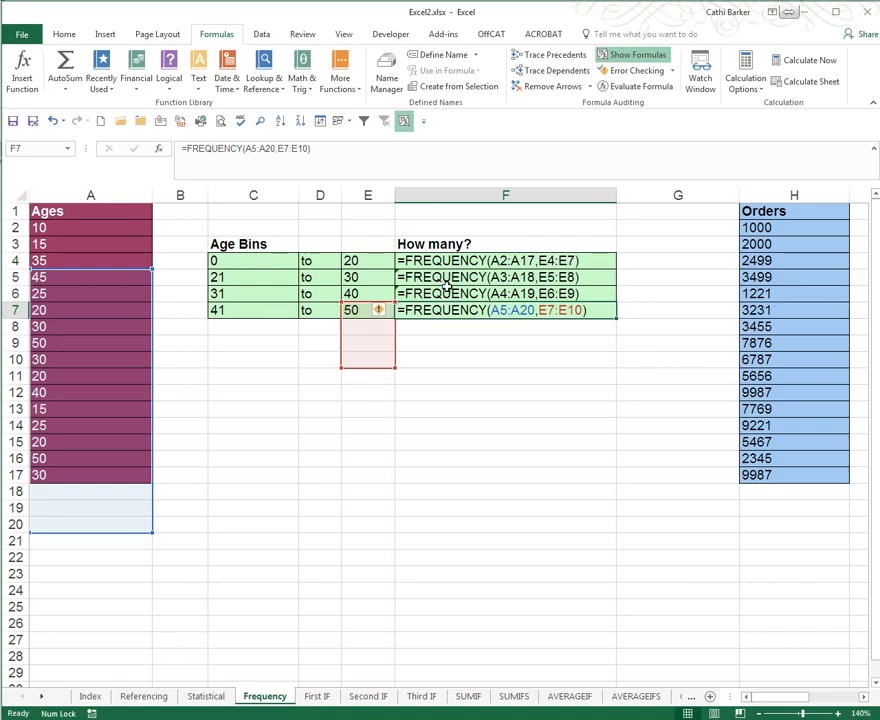
pyautogui.click(405, 122)
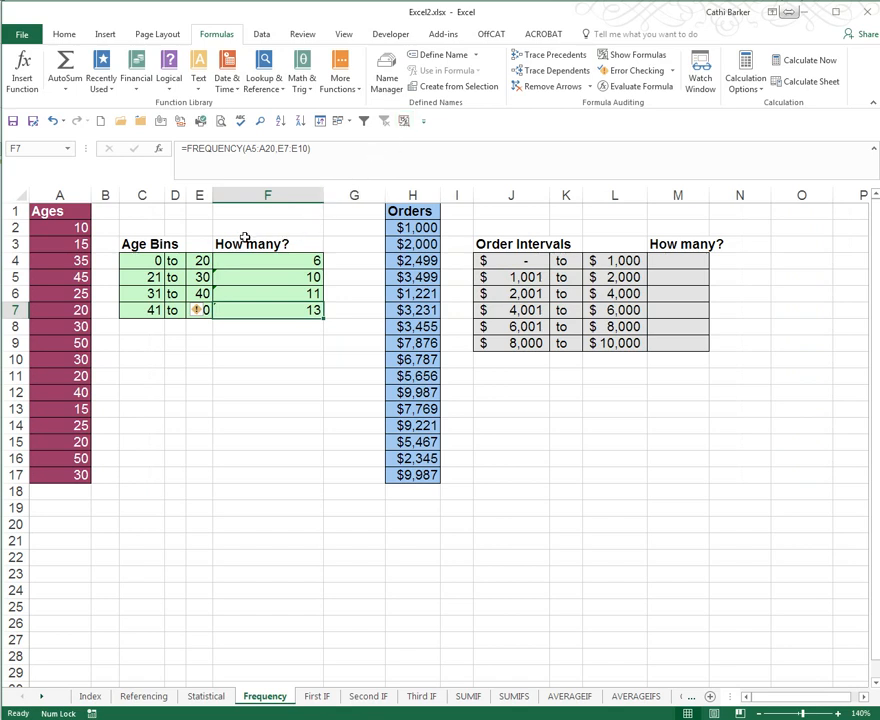
# - Undo the column width changes and the copying of the FREQUENCY formula into F5:F7
pyautogui.click(53, 121)
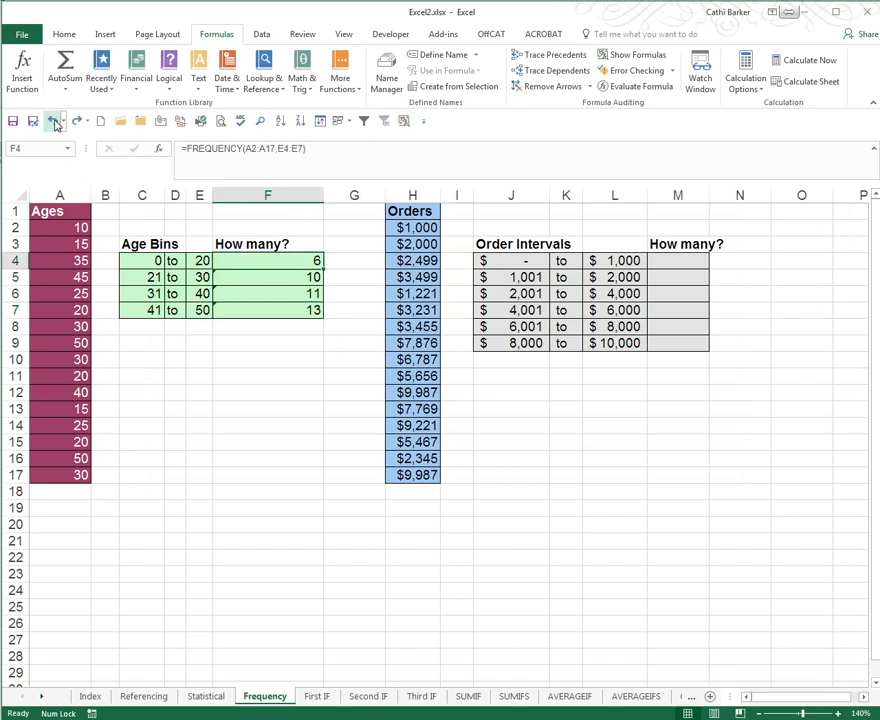
pyautogui.click(53, 121)
pyautogui.click(53, 121)
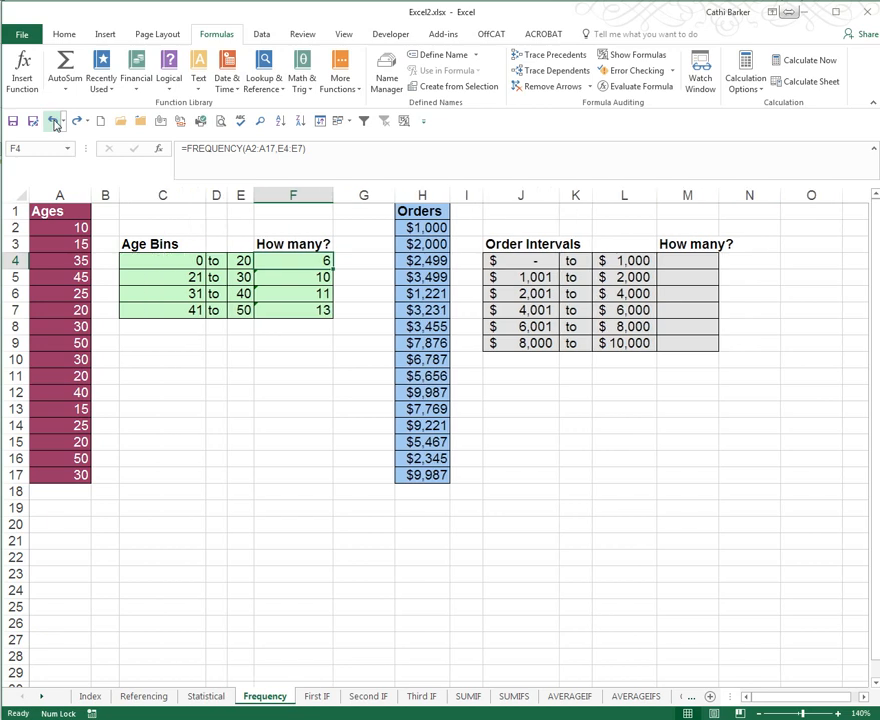
pyautogui.click(53, 121)
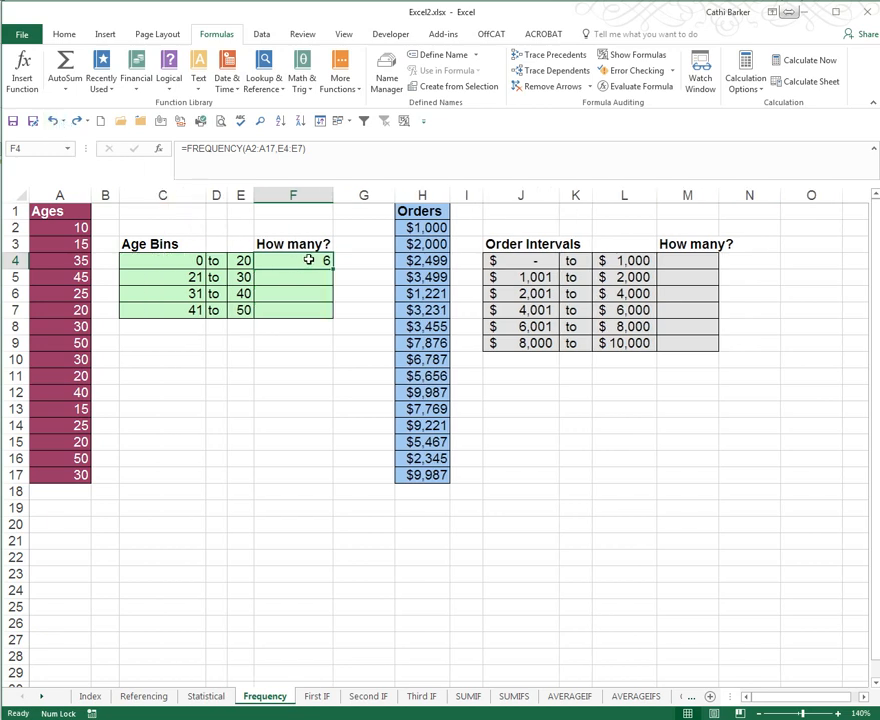
# - Try making the ranges in F4's formula absolute ($A$2:$A$17,$E$4:$E$7) and copying it down through F7, and undo both changes
pyautogui.click(256, 148)
pyautogui.moveTo(256, 148); pyautogui.dragTo(296, 148)
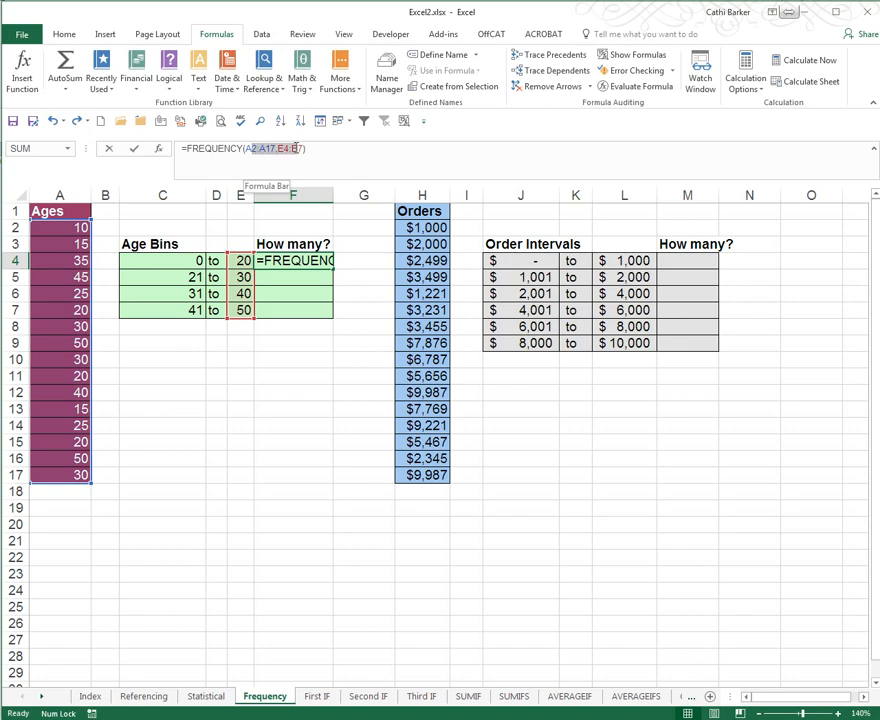
pyautogui.press('F4')
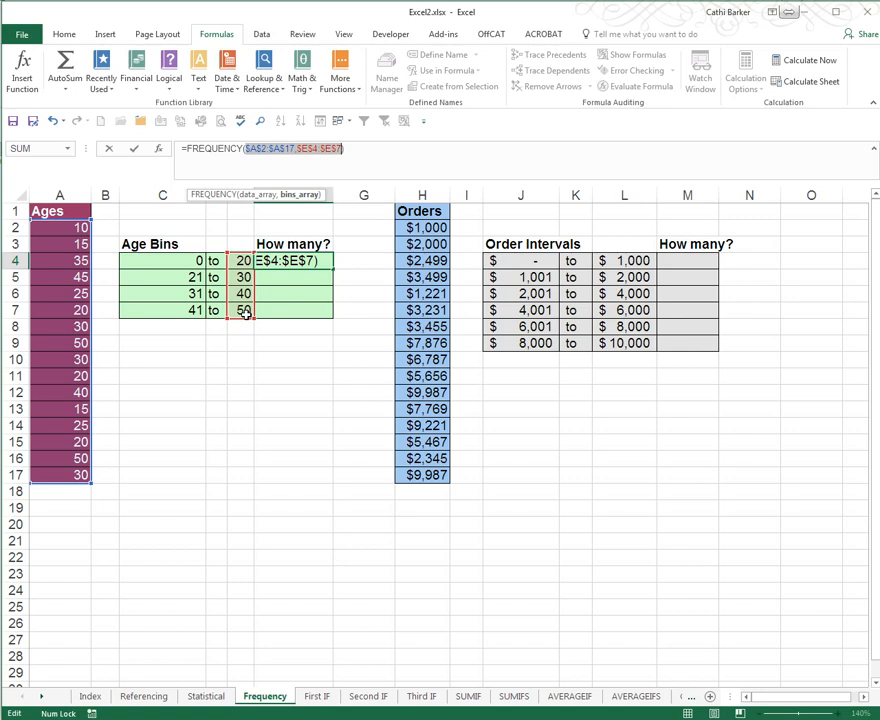
pyautogui.hotkey('ctrl', 'Return')
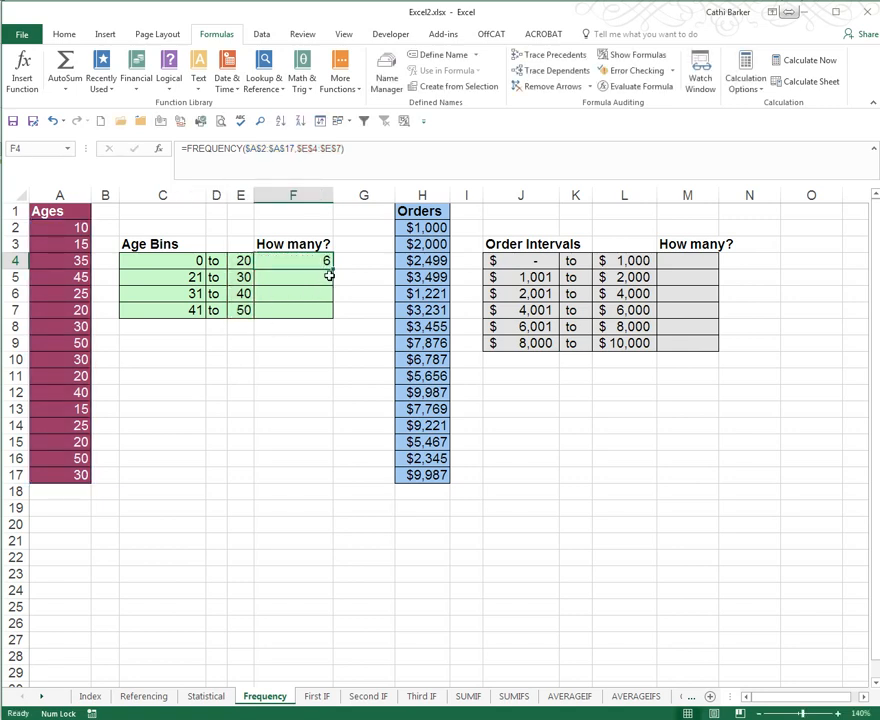
pyautogui.moveTo(333, 268); pyautogui.dragTo(331, 313)
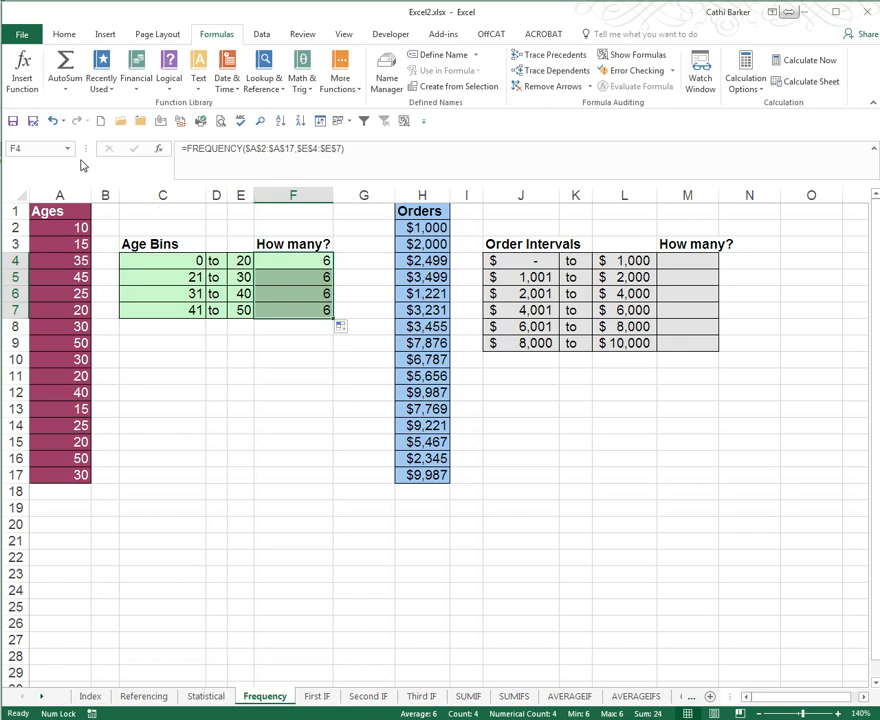
pyautogui.click(54, 120)
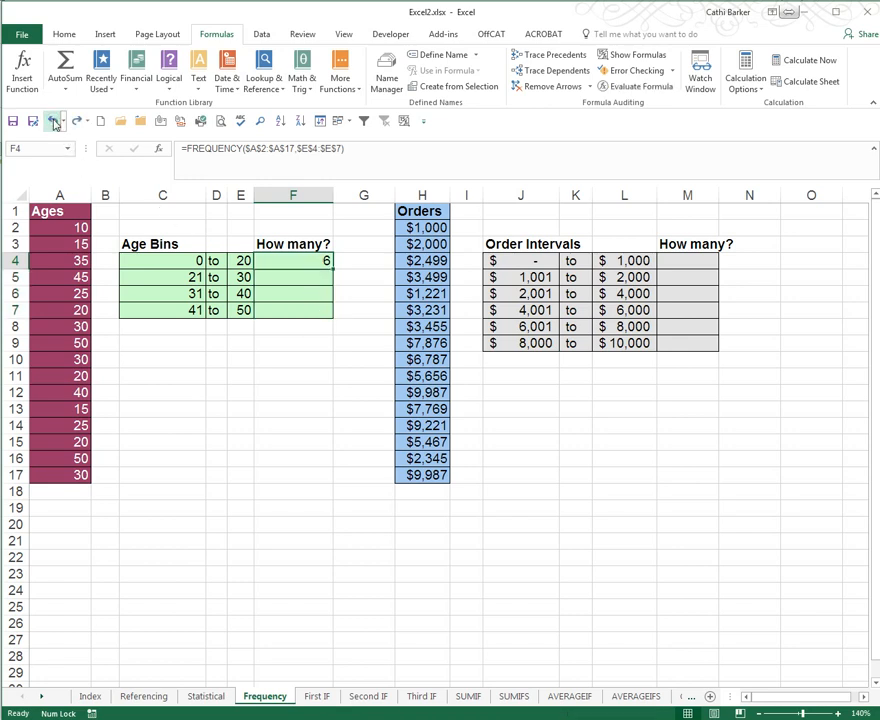
pyautogui.click(54, 120)
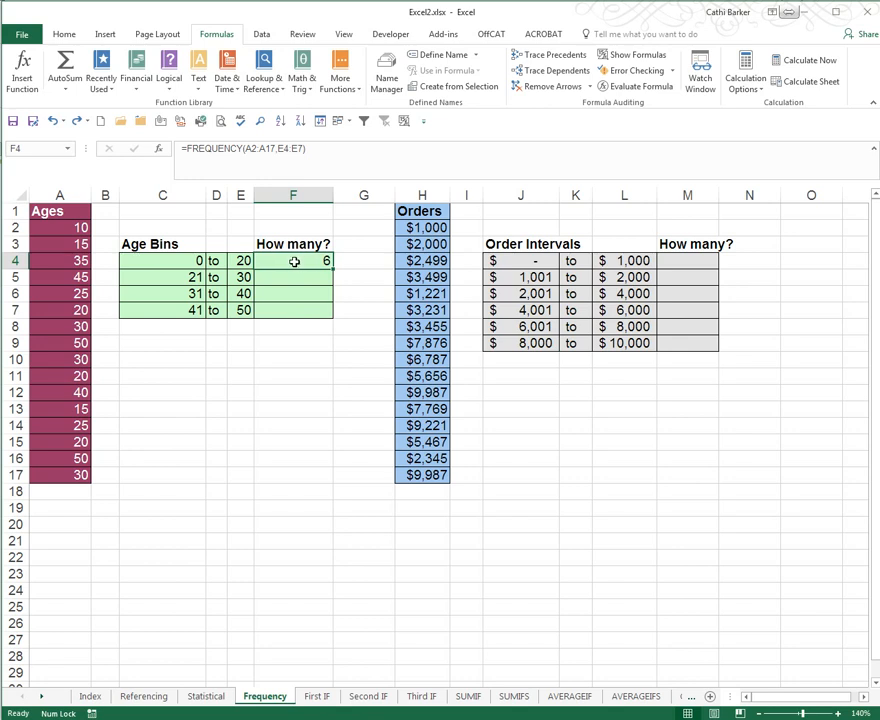
# - Enter =FREQUENCY(A2:A17,E4:E7) as one array formula across F4:F7
pyautogui.moveTo(294, 261); pyautogui.dragTo(296, 313)
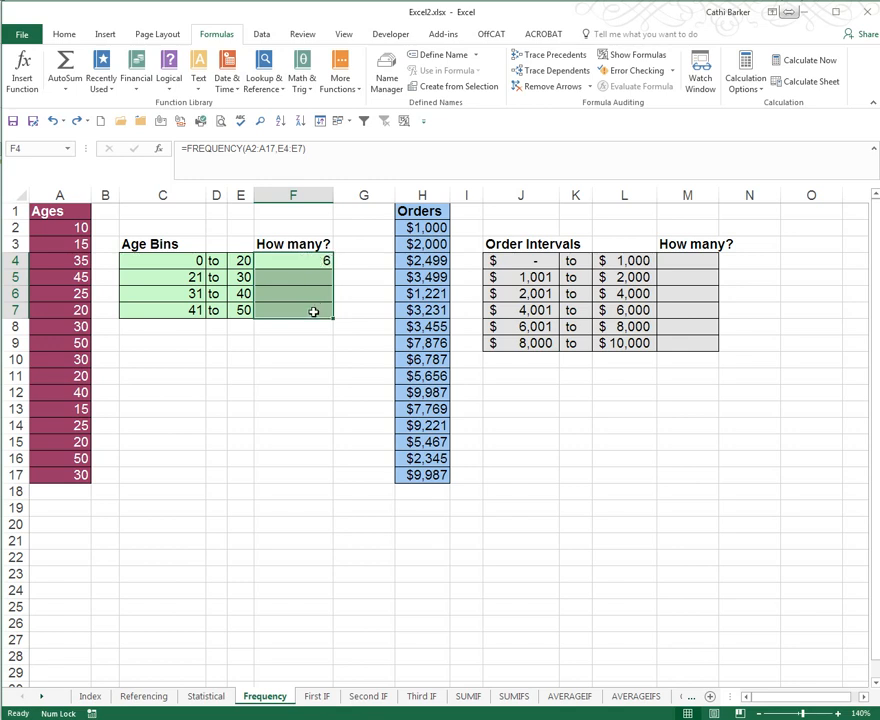
pyautogui.press('F2')
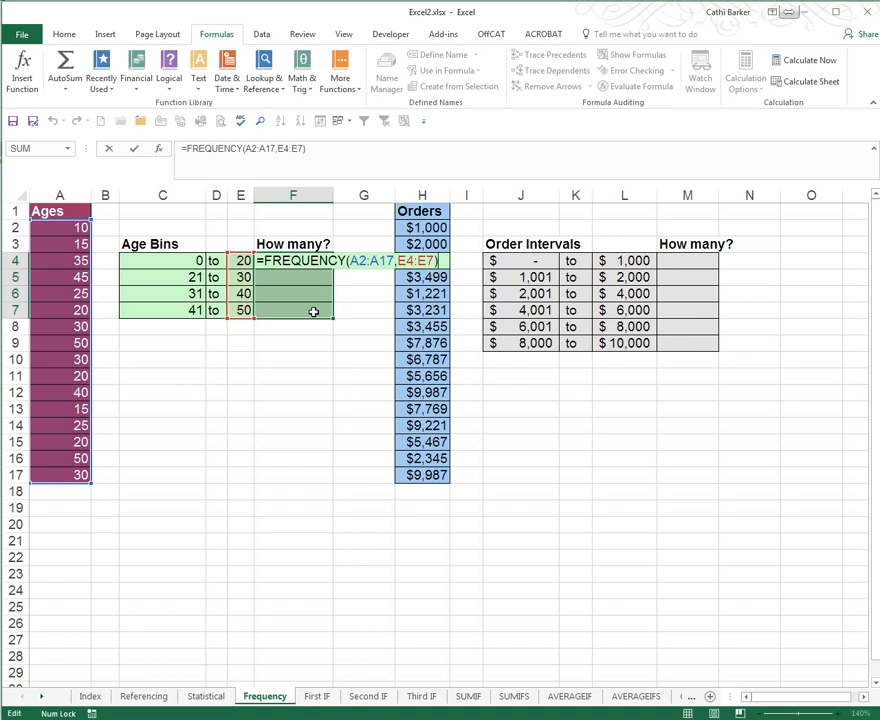
pyautogui.hotkey('ctrl', 'shift', 'Return')
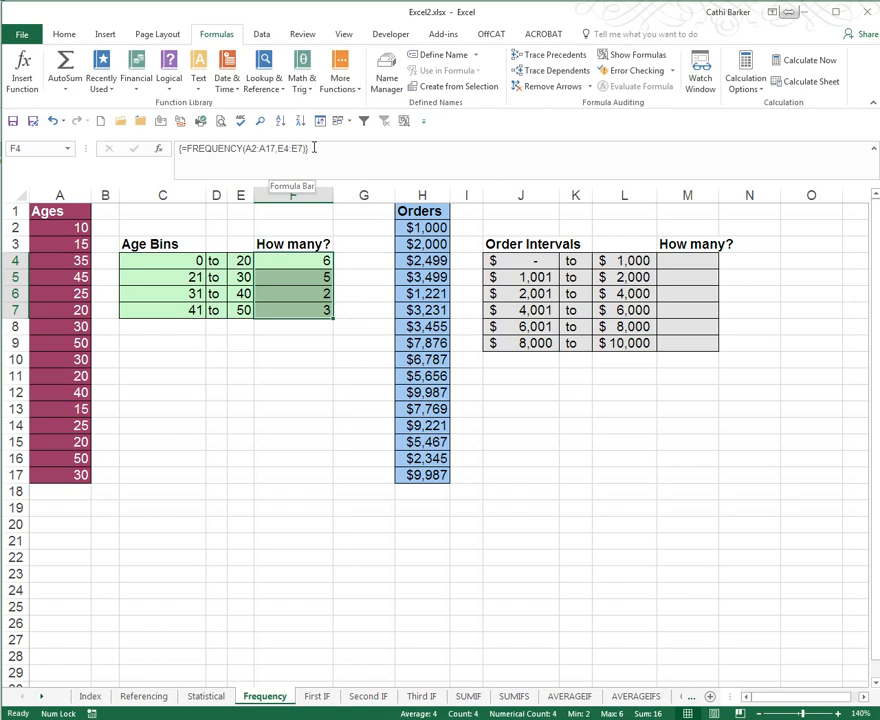
# - Examine the array formula in each cell of F4:F7 and compare it between the cells
pyautogui.click(316, 260)
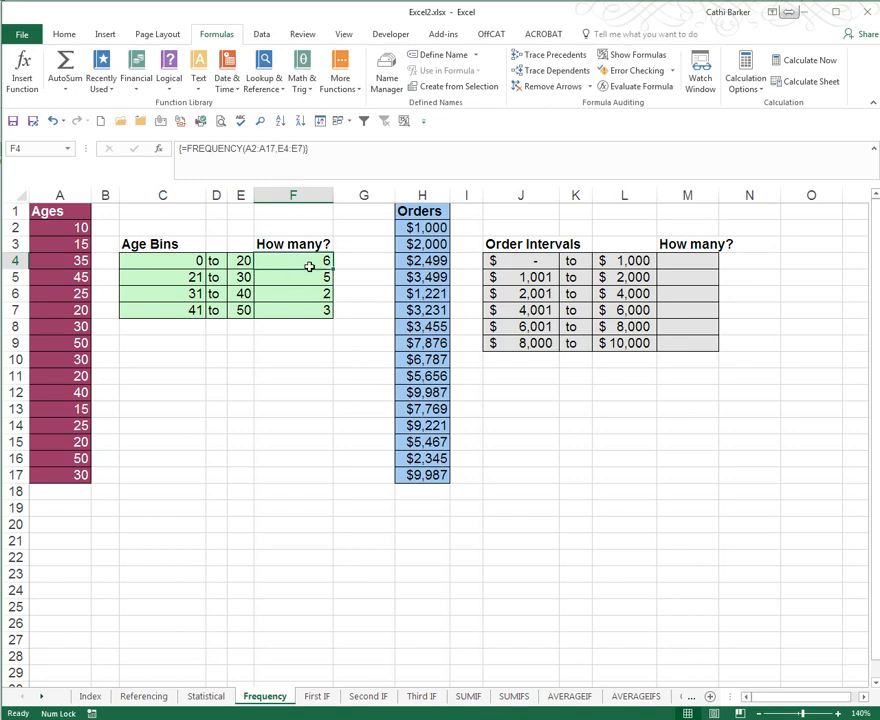
pyautogui.click(303, 278)
pyautogui.click(305, 294)
pyautogui.click(307, 307)
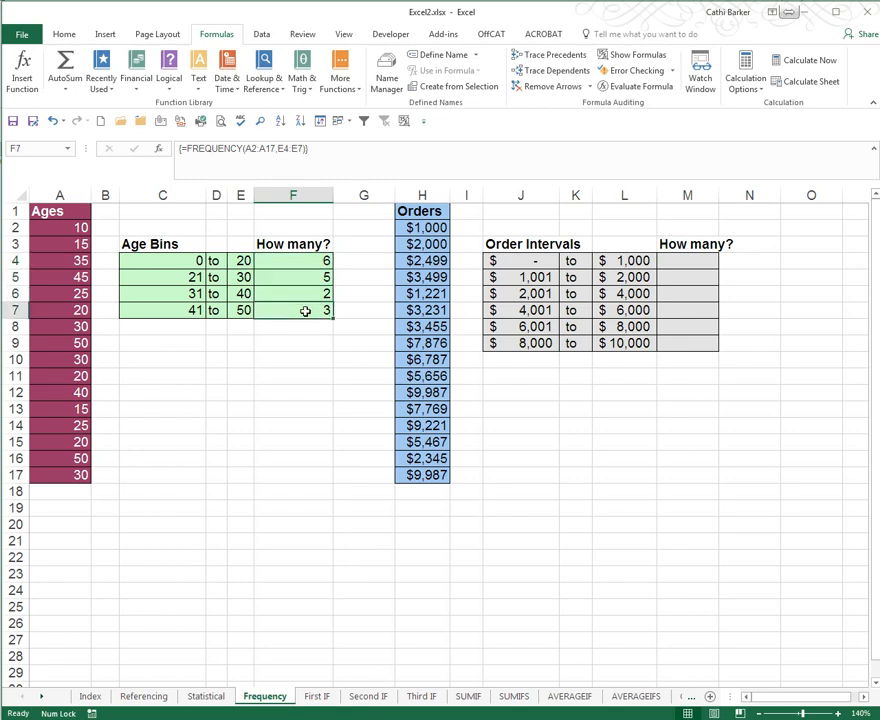
pyautogui.click(299, 263)
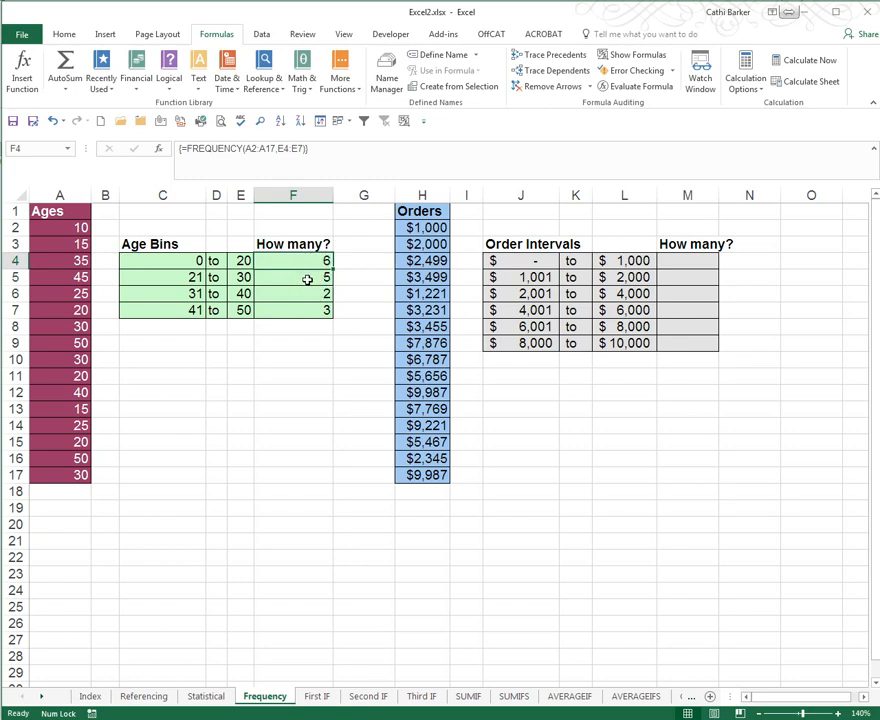
pyautogui.click(309, 280)
pyautogui.click(303, 293)
pyautogui.click(300, 310)
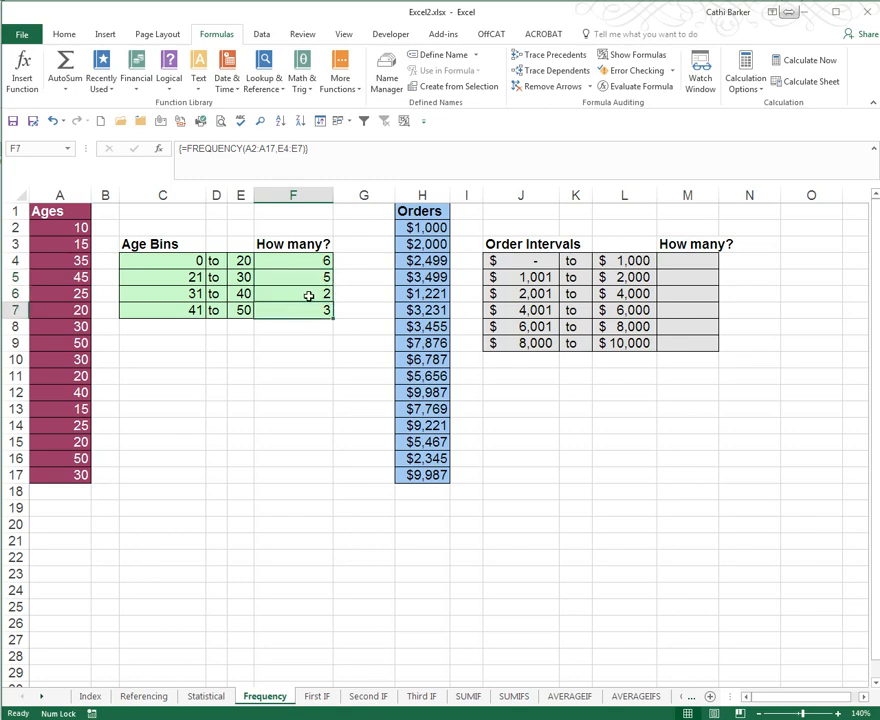
pyautogui.click(316, 281)
pyautogui.click(316, 264)
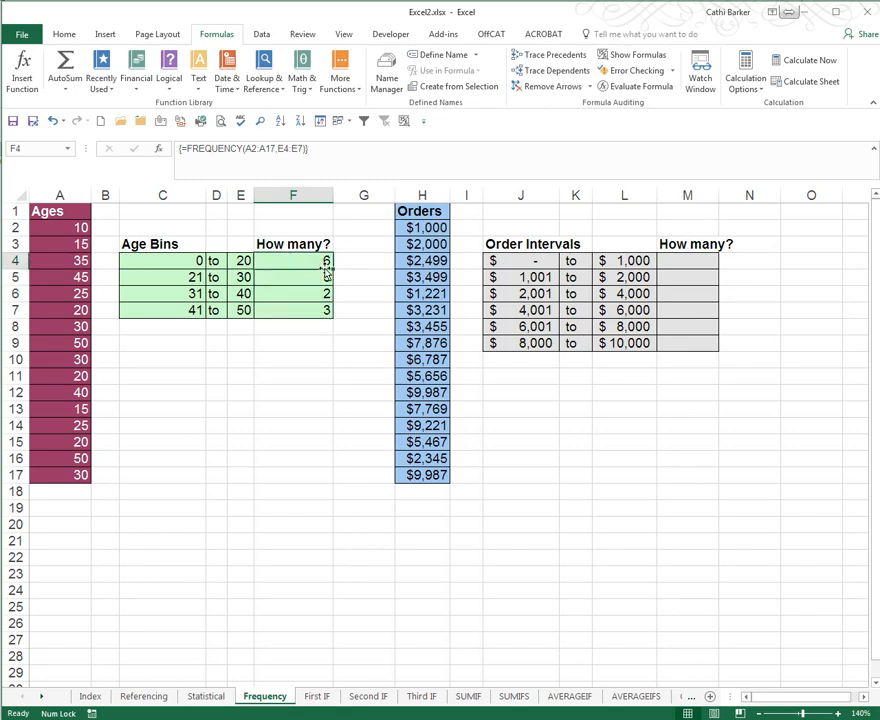
# - Try to delete only the count in F5 from the array, and dismiss the message
pyautogui.click(307, 280)
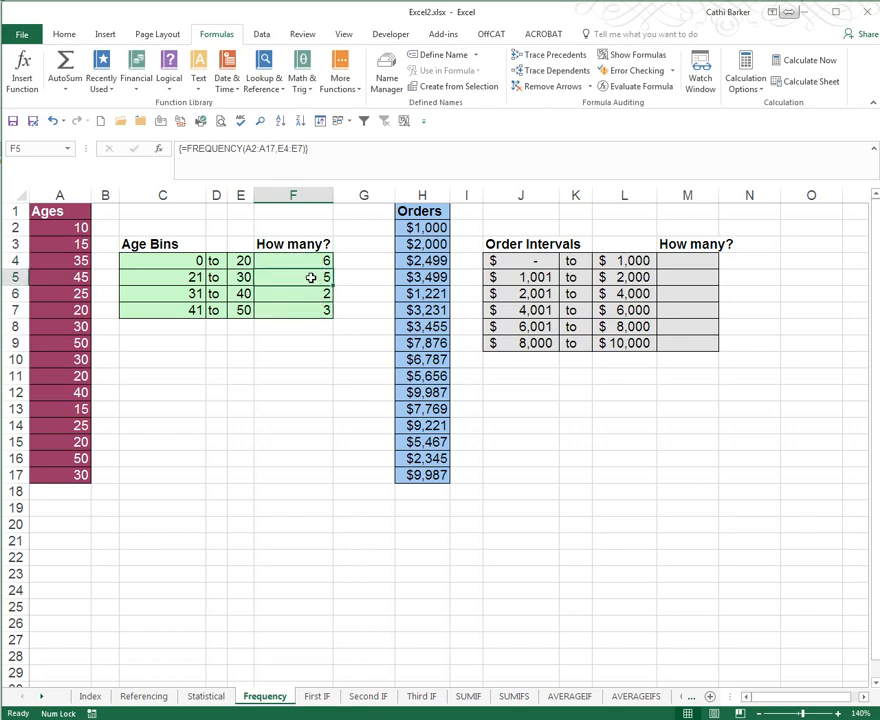
pyautogui.press('Delete')
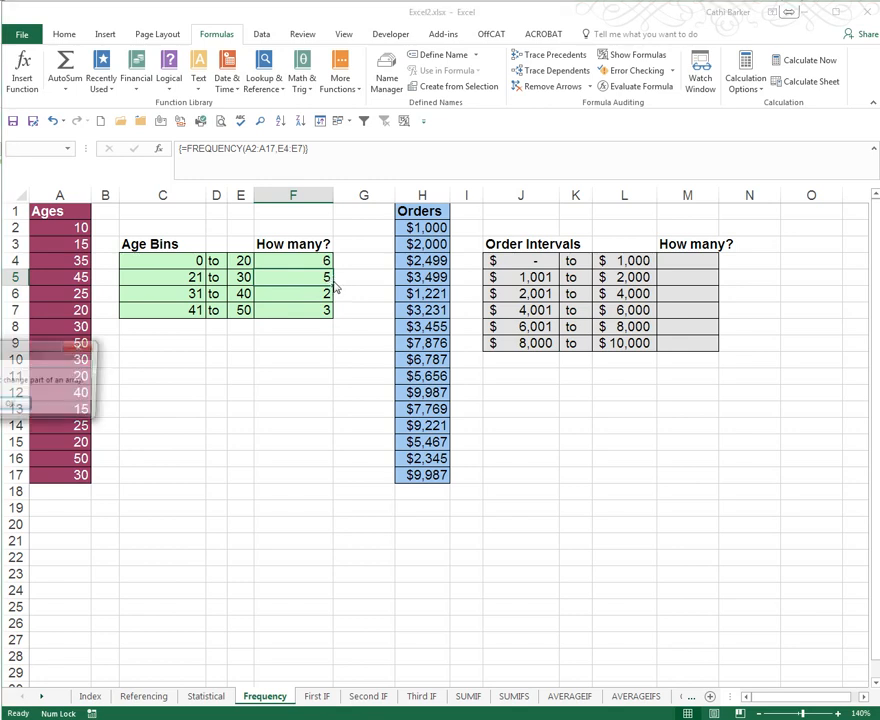
pyautogui.moveTo(50, 348); pyautogui.dragTo(275, 355)
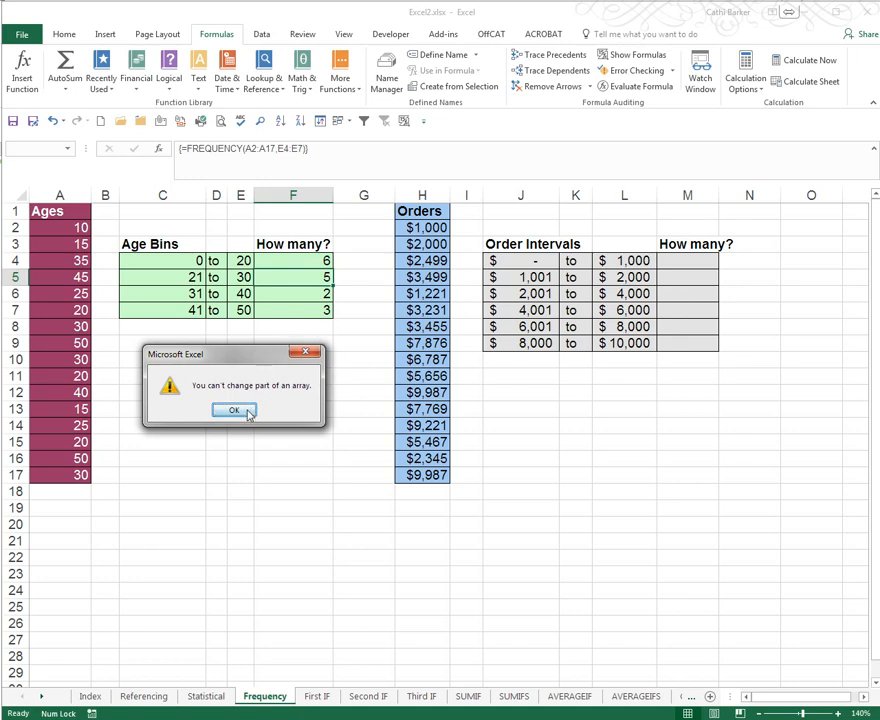
pyautogui.click(234, 410)
# - Delete the entire array formula in F4:F7 and undo the deletion
pyautogui.moveTo(304, 265); pyautogui.dragTo(296, 313)
pyautogui.press('Delete')
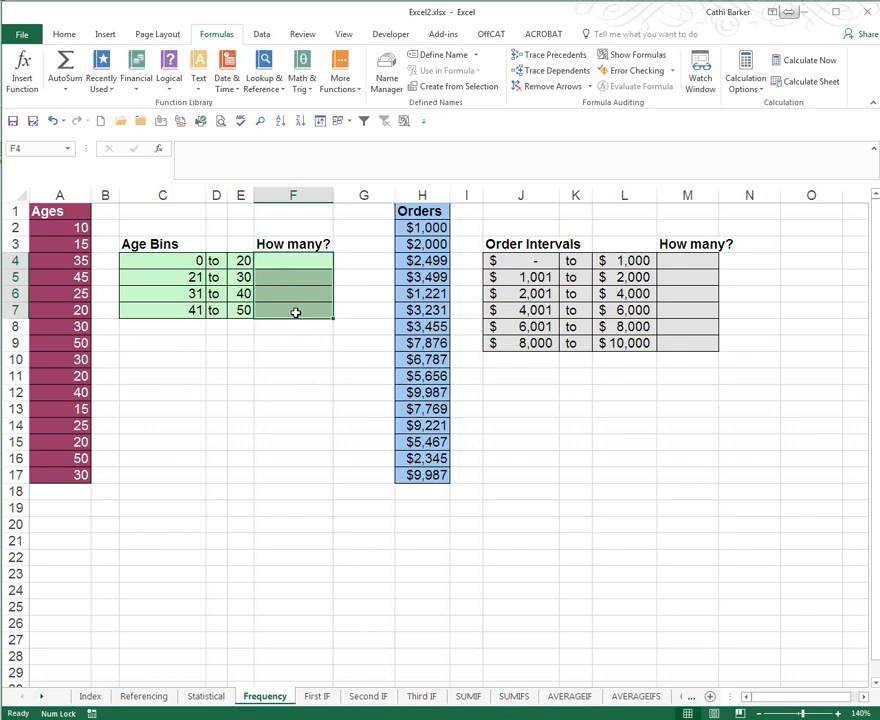
pyautogui.click(53, 120)
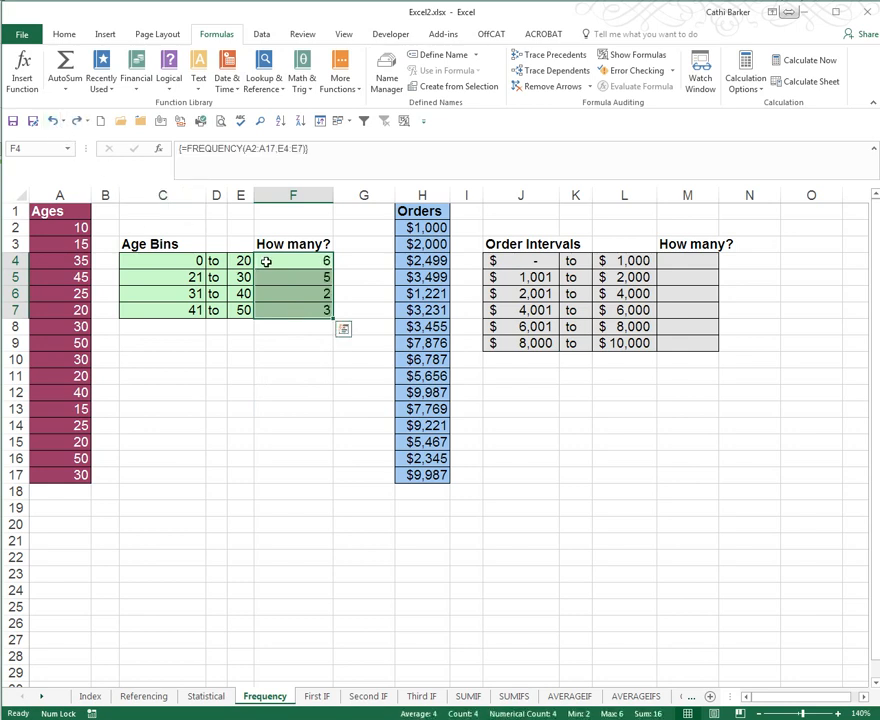
pyautogui.click(266, 261)
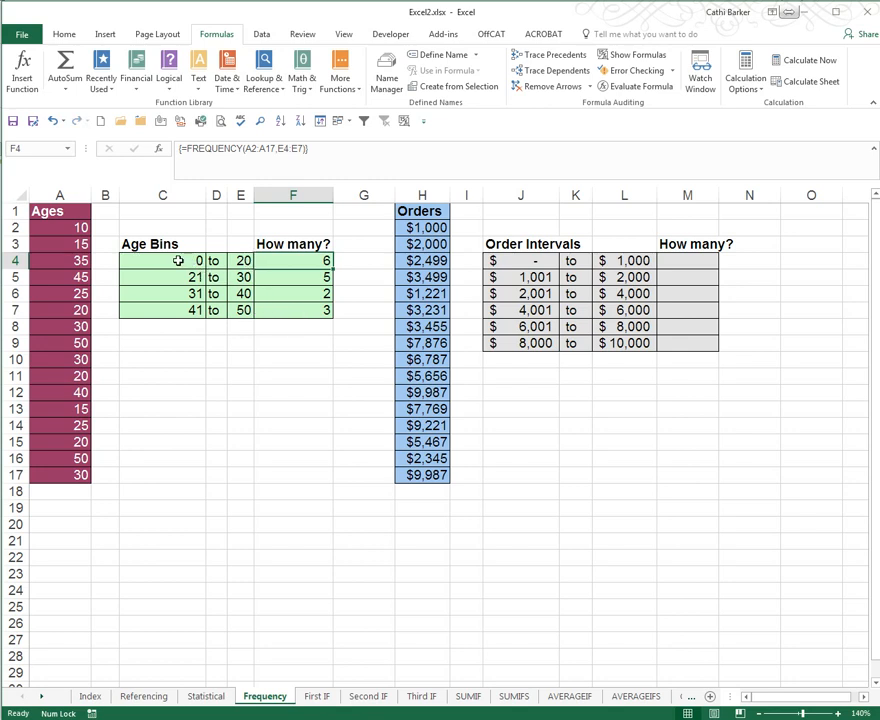
# - Clear the lower bin limits and "to" labels in C4:D7, and set the upper limits in E4:E6 to 10, 25 and 45
pyautogui.moveTo(178, 261); pyautogui.dragTo(206, 312)
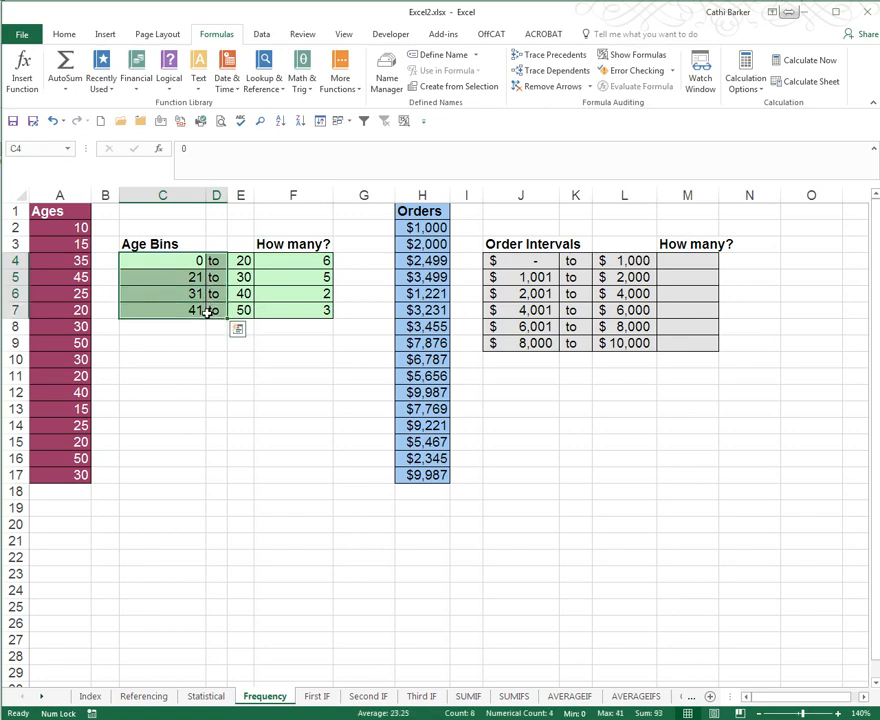
pyautogui.press('Delete')
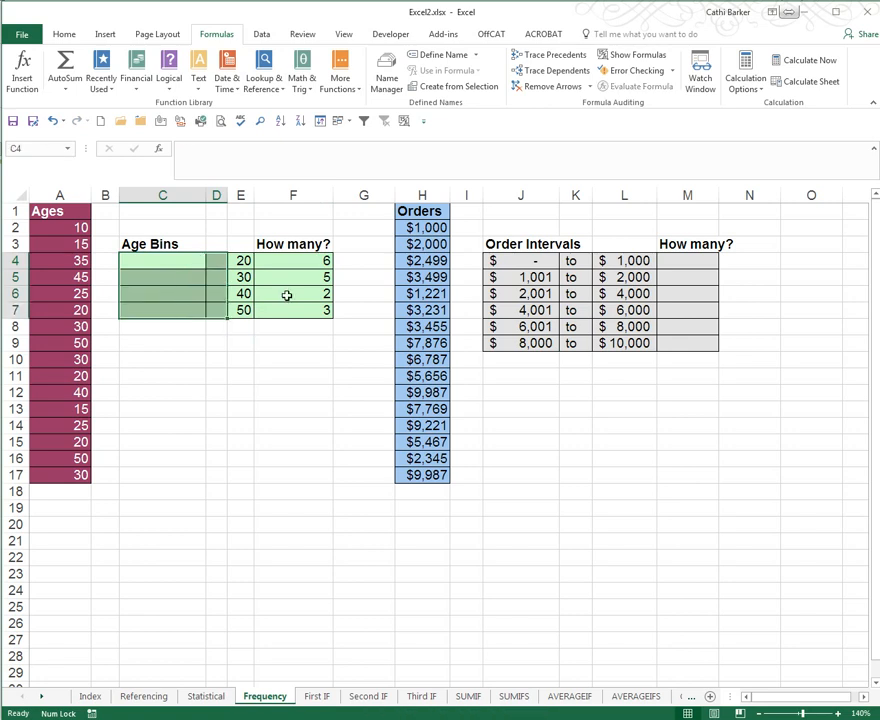
pyautogui.click(243, 260)
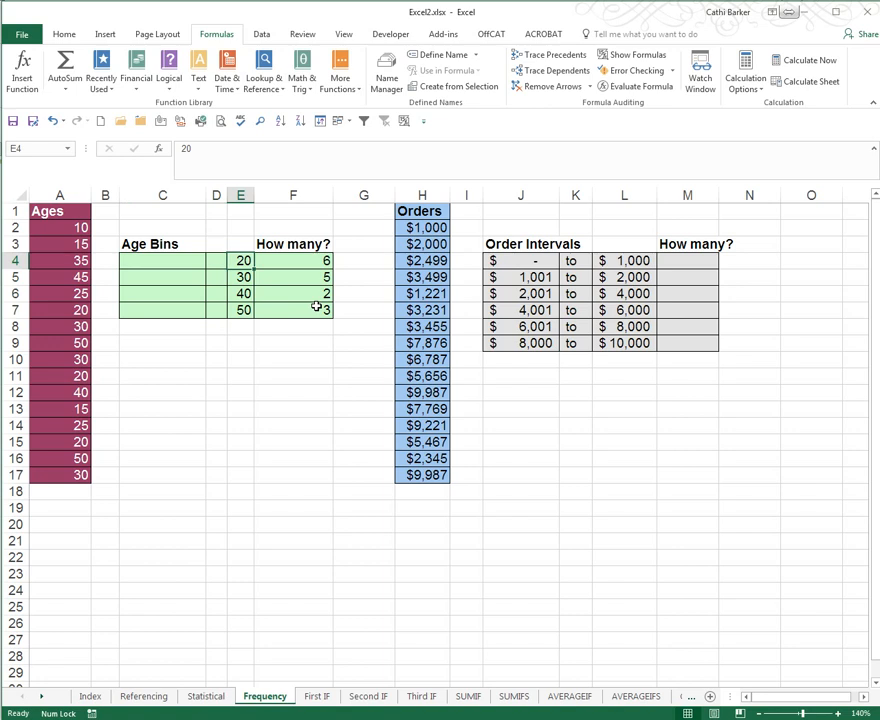
pyautogui.write('1')
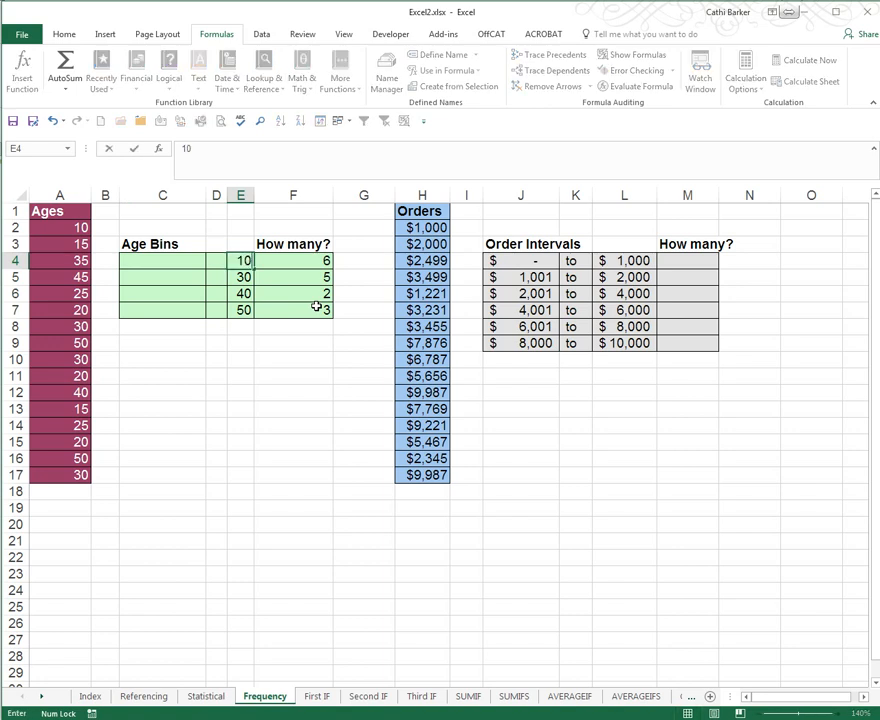
pyautogui.press('Return')
pyautogui.write('25')
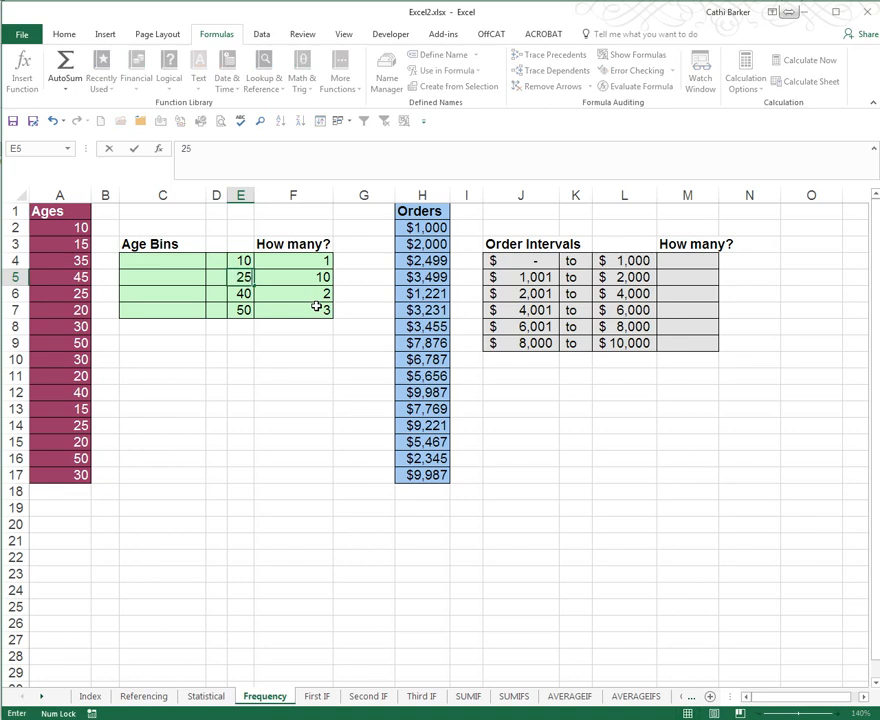
pyautogui.press('Return')
pyautogui.write('45')
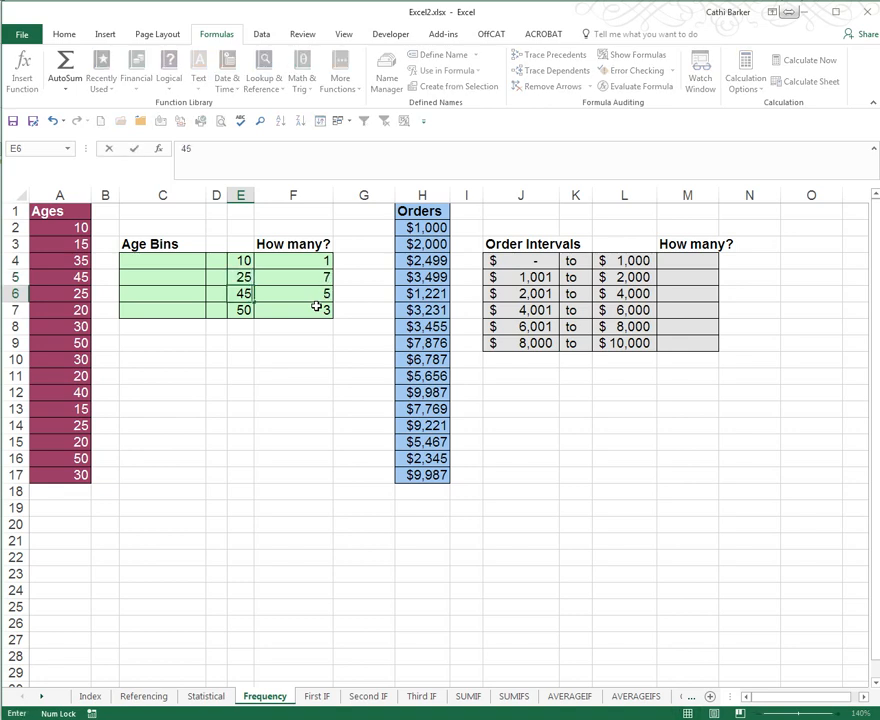
pyautogui.press('Return')
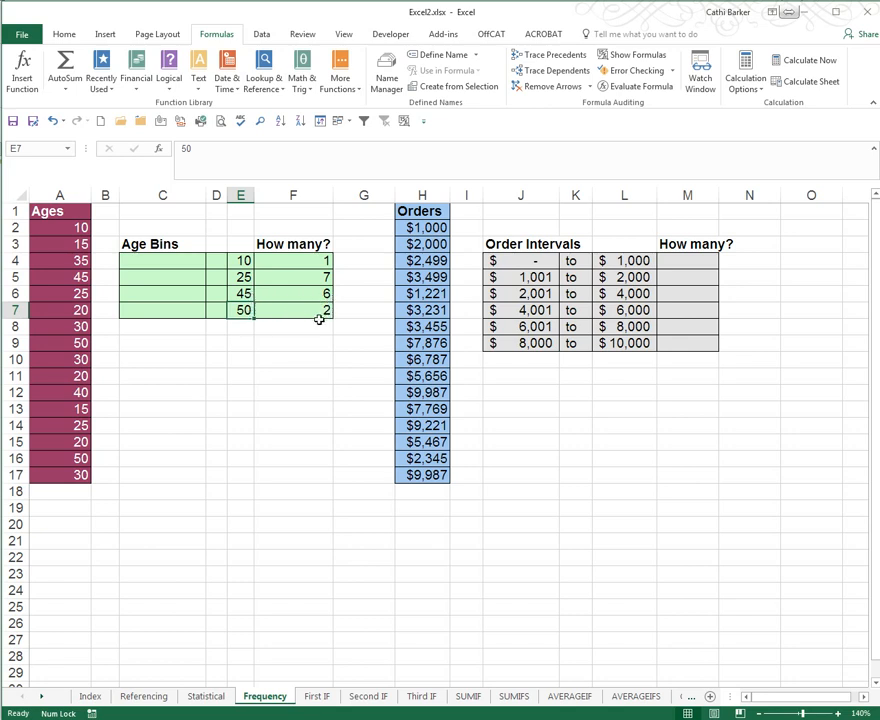
# - Undo the new upper limits in E4:E6 and the clearing of C4:D7
pyautogui.press('Up')
pyautogui.press('Up')
pyautogui.press('Up')
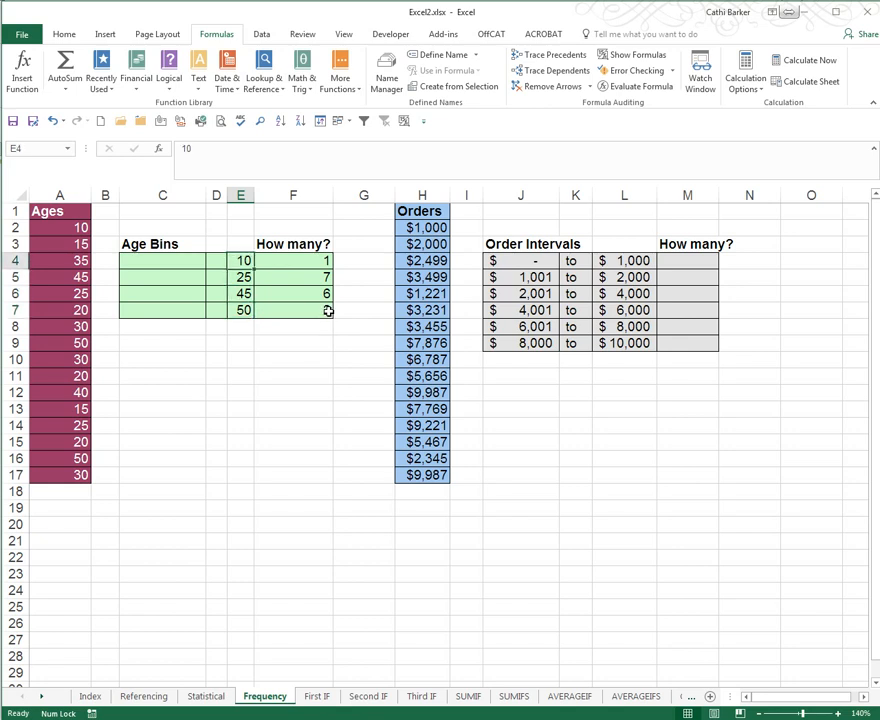
pyautogui.hotkey('ctrl', 'z')
pyautogui.hotkey('ctrl', 'z')
pyautogui.hotkey('ctrl', 'z')
pyautogui.hotkey('ctrl', 'z')
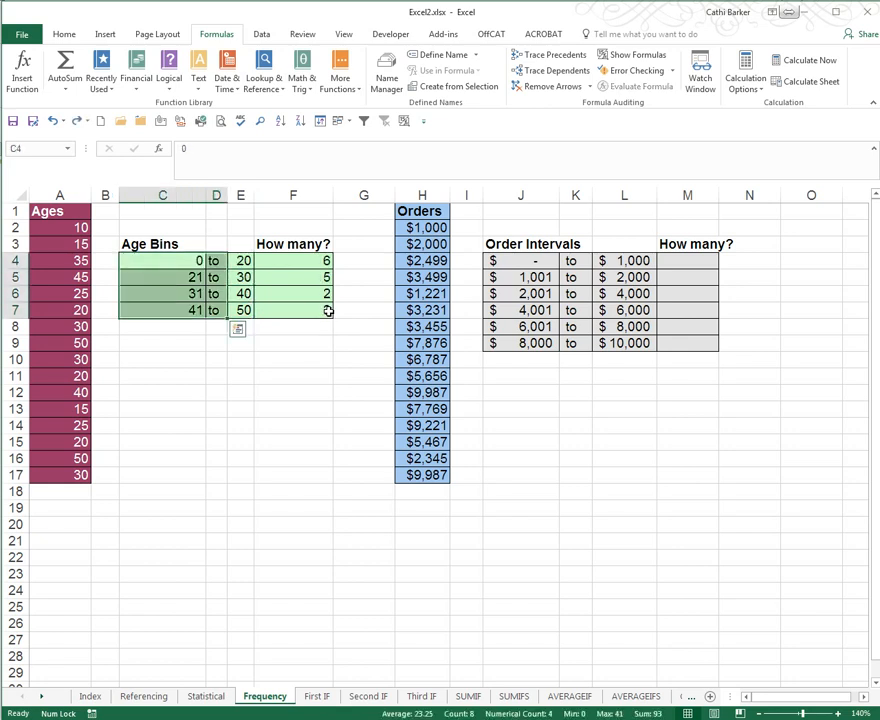
# - Enter a FREQUENCY formula in M4 with the orders H2:H17 as data and the upper interval limits L4:L9 as bins
pyautogui.click(677, 259)
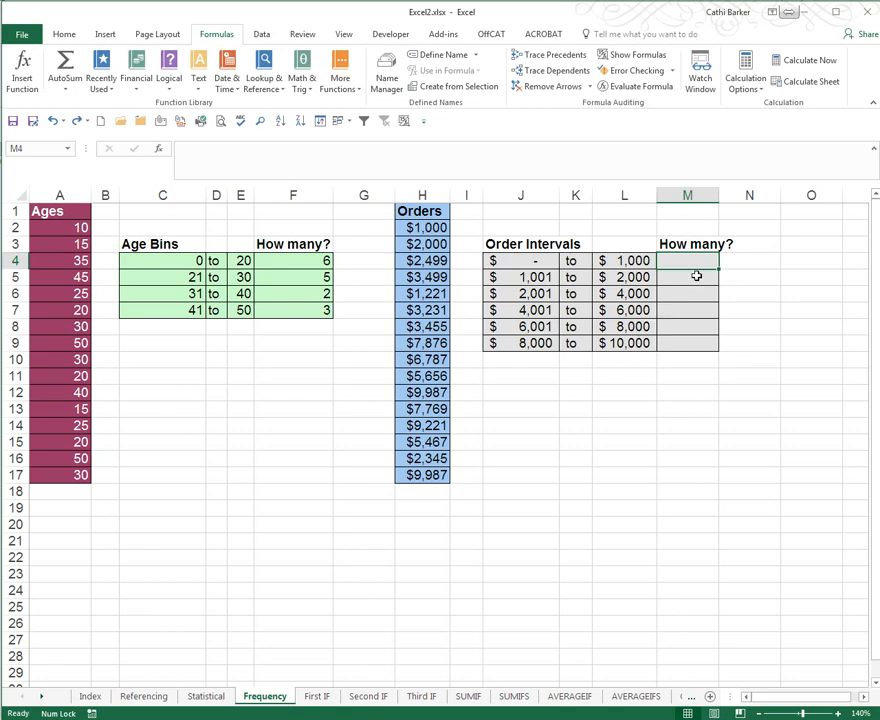
pyautogui.write('=fr')
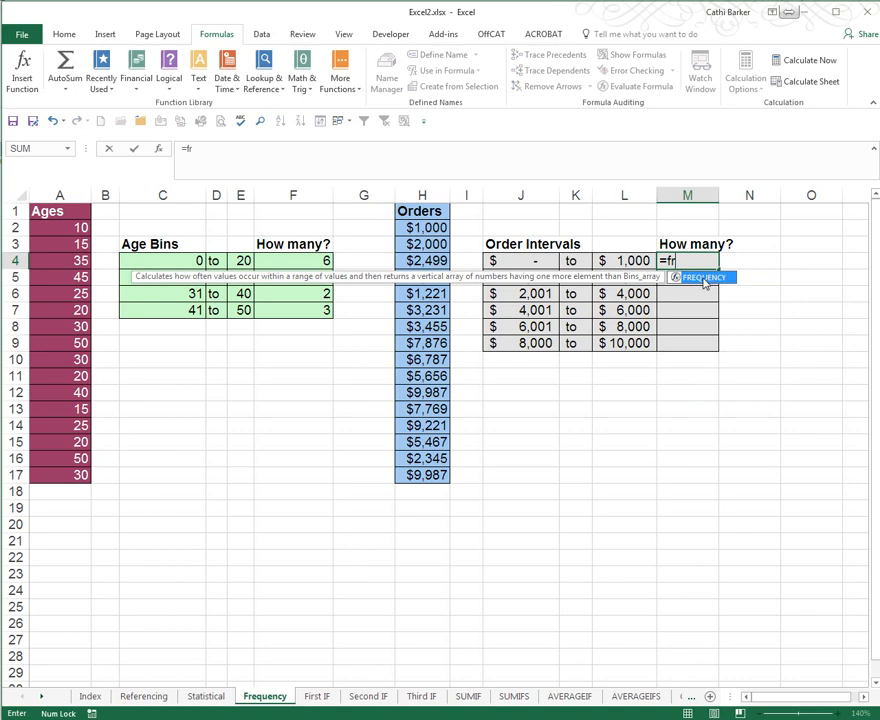
pyautogui.doubleClick(704, 279)
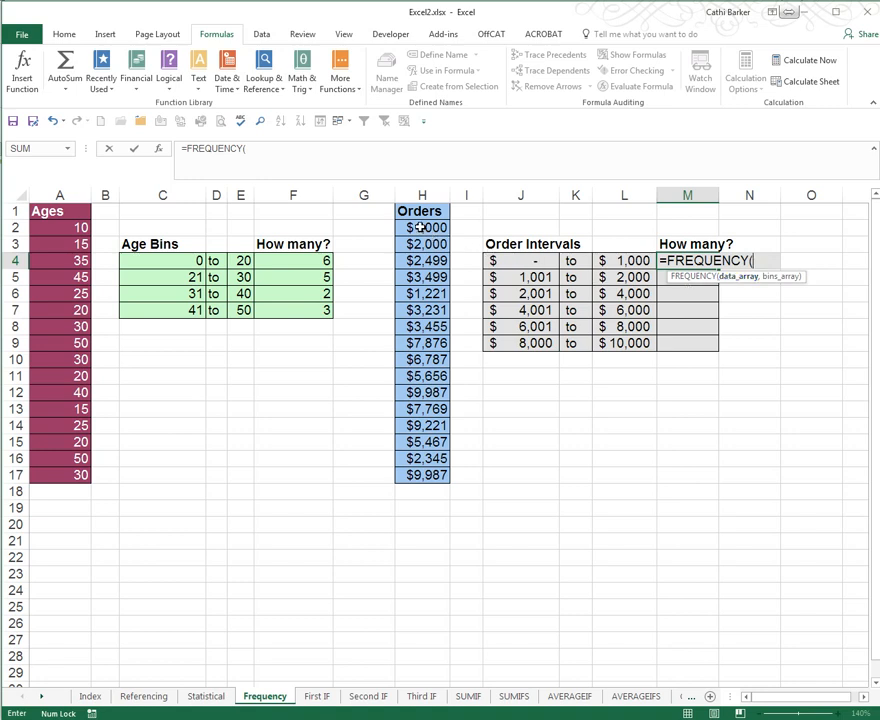
pyautogui.moveTo(405, 226); pyautogui.dragTo(401, 478)
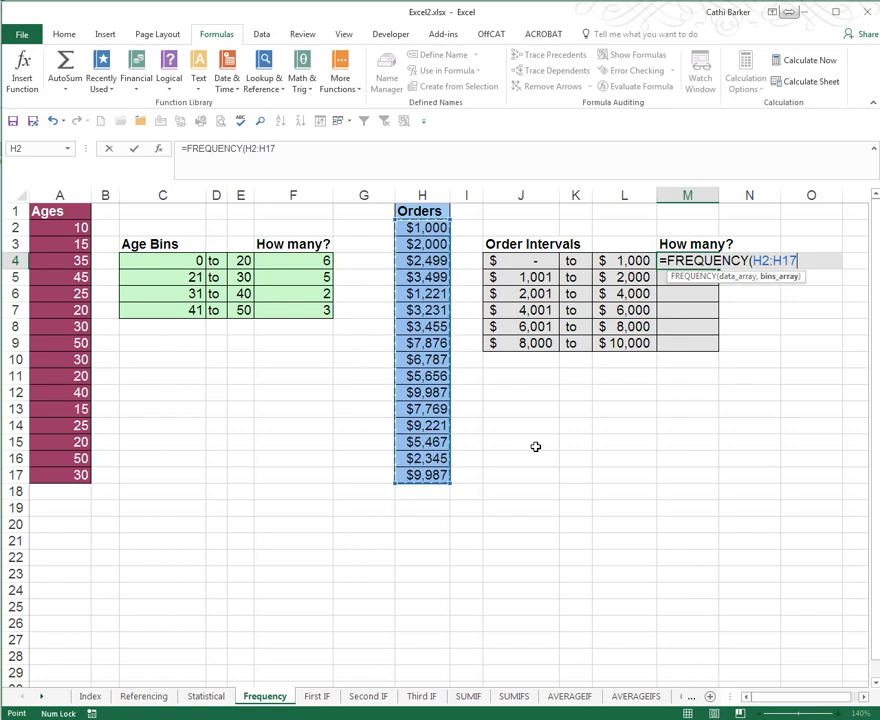
pyautogui.write(',')
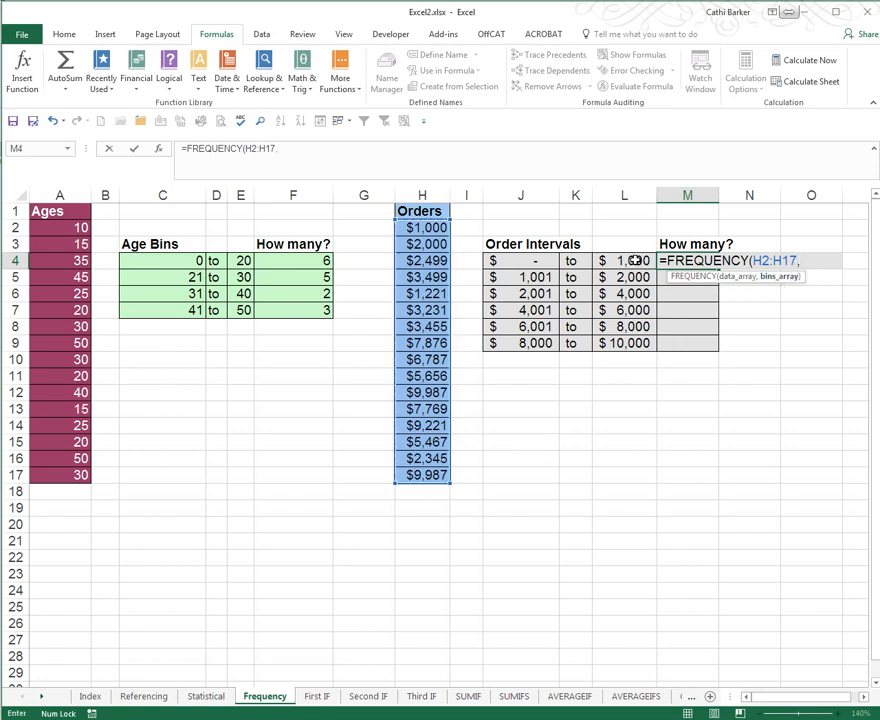
pyautogui.moveTo(632, 257); pyautogui.dragTo(635, 345)
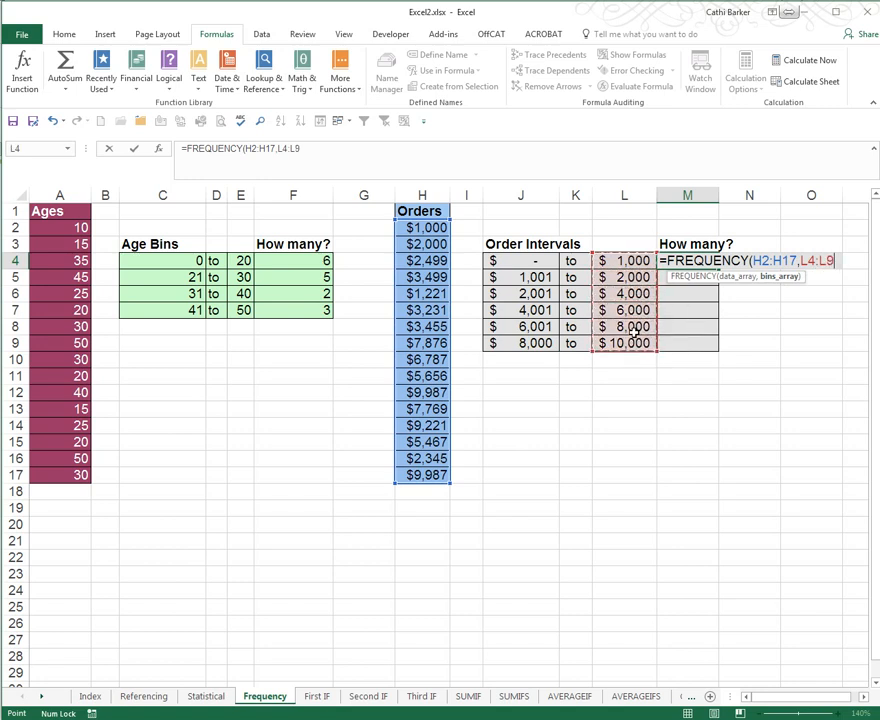
pyautogui.hotkey('ctrl', 'Return')
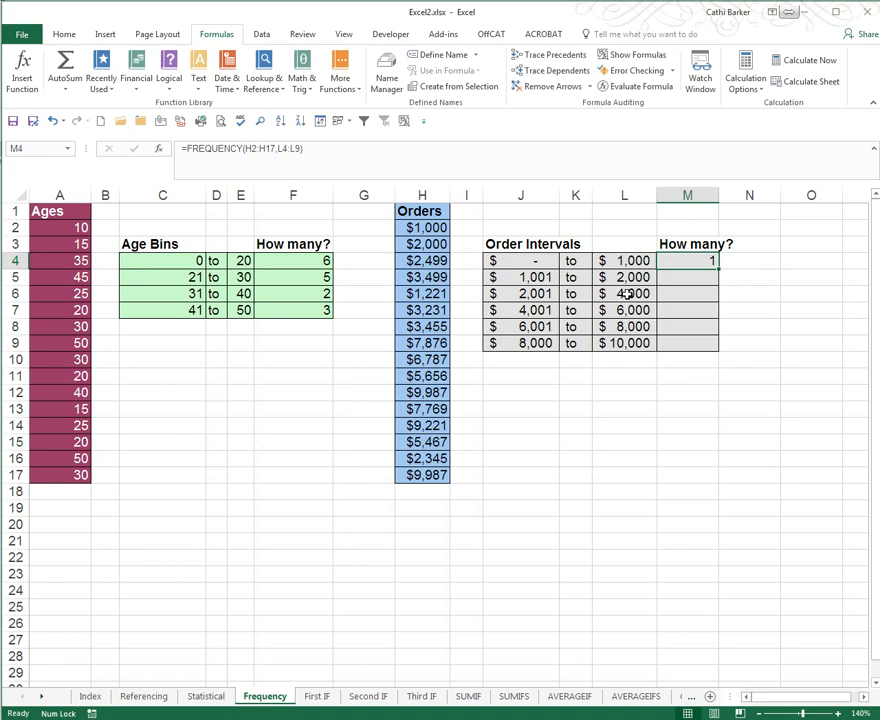
# - Extend the FREQUENCY formula in M4 over M4:M9 as one array formula to count the orders in every interval
pyautogui.click(440, 227)
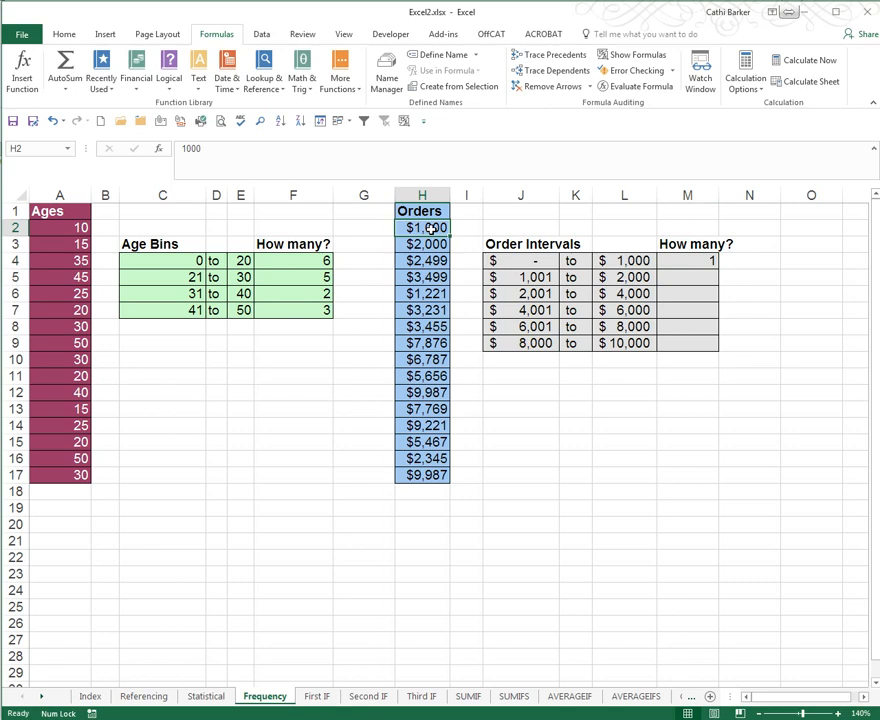
pyautogui.click(689, 261)
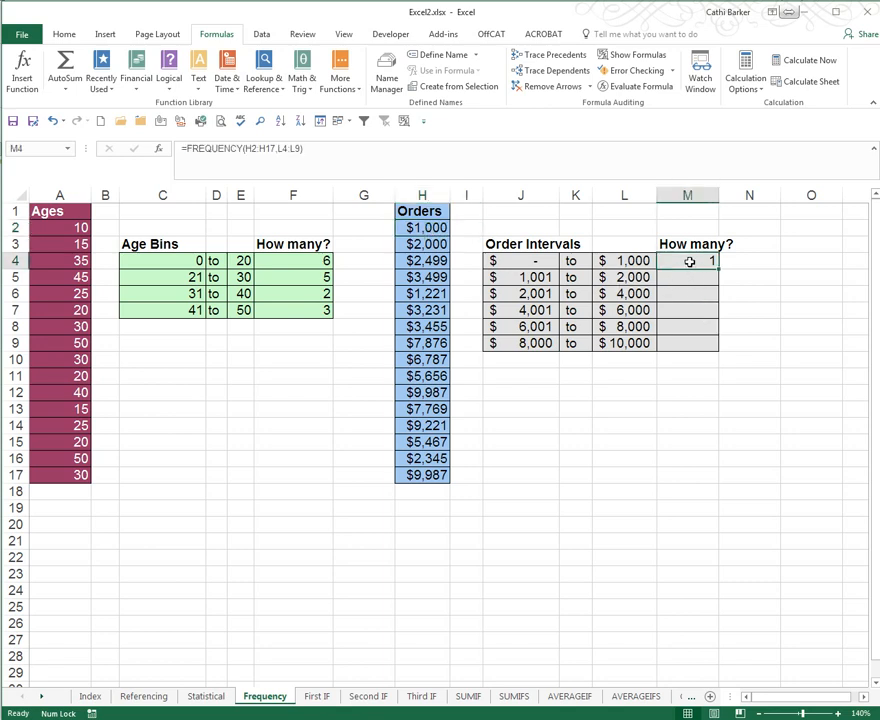
pyautogui.moveTo(689, 261); pyautogui.dragTo(698, 343)
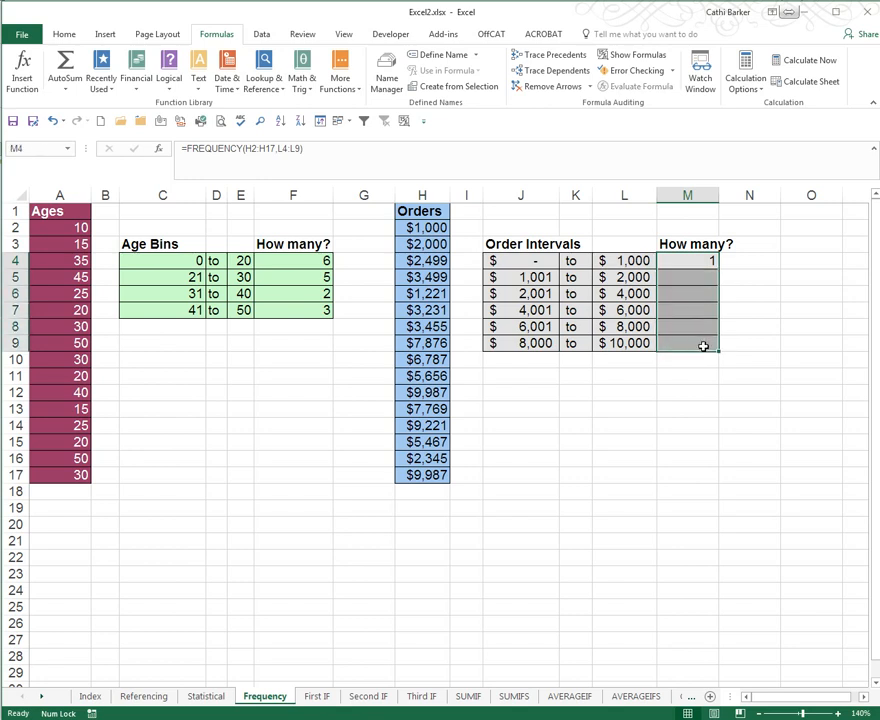
pyautogui.press('F2')
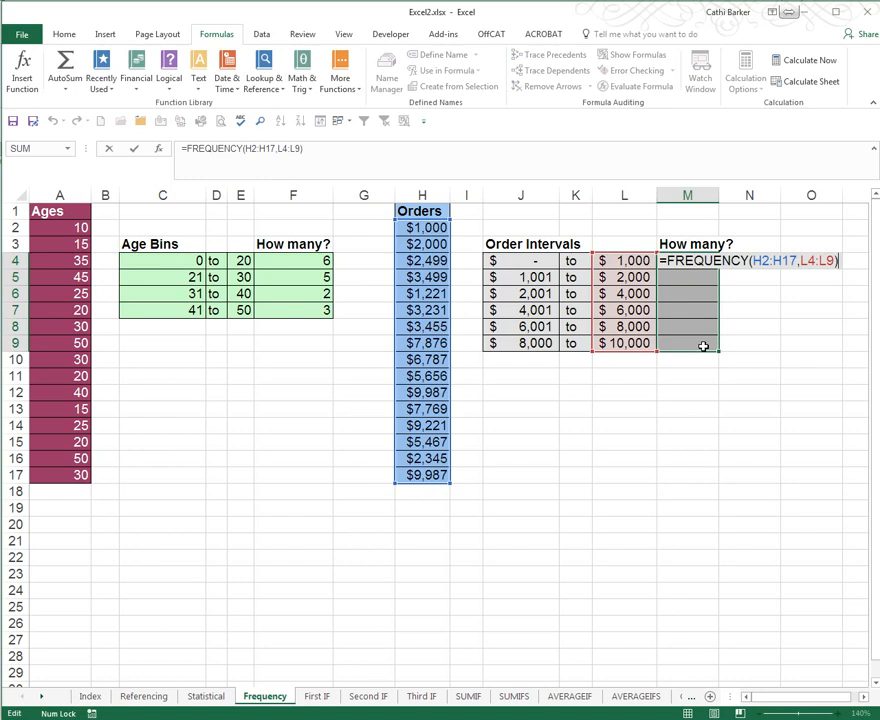
pyautogui.hotkey('ctrl', 'shift', 'Return')
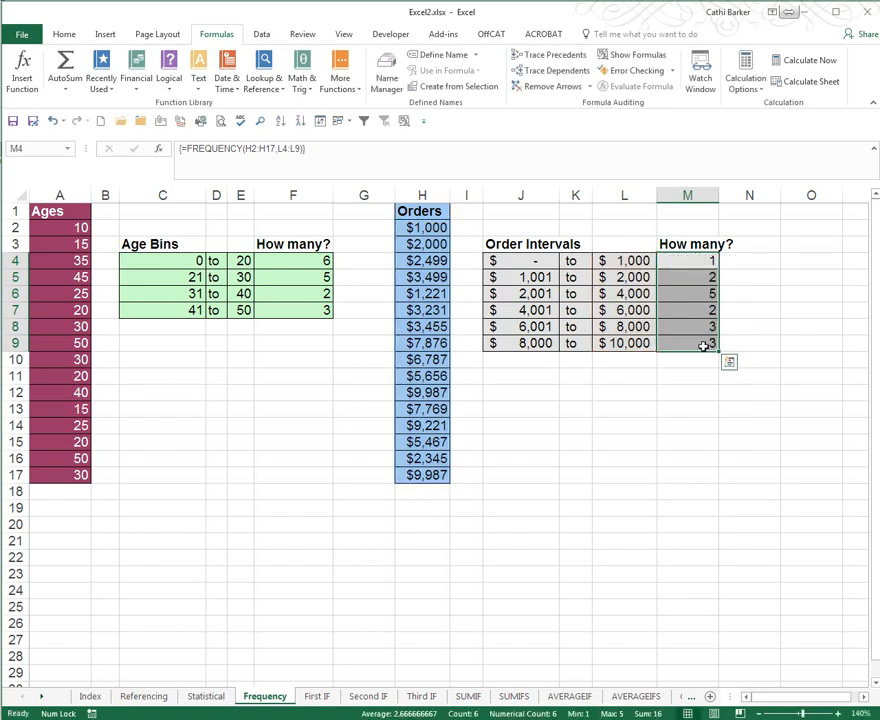
pyautogui.click(710, 294)
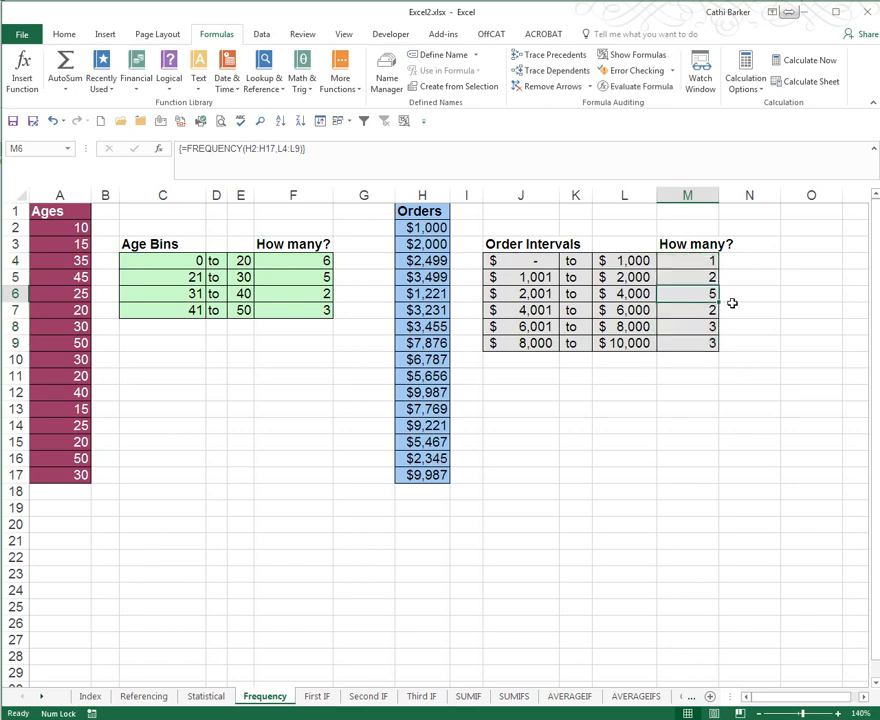